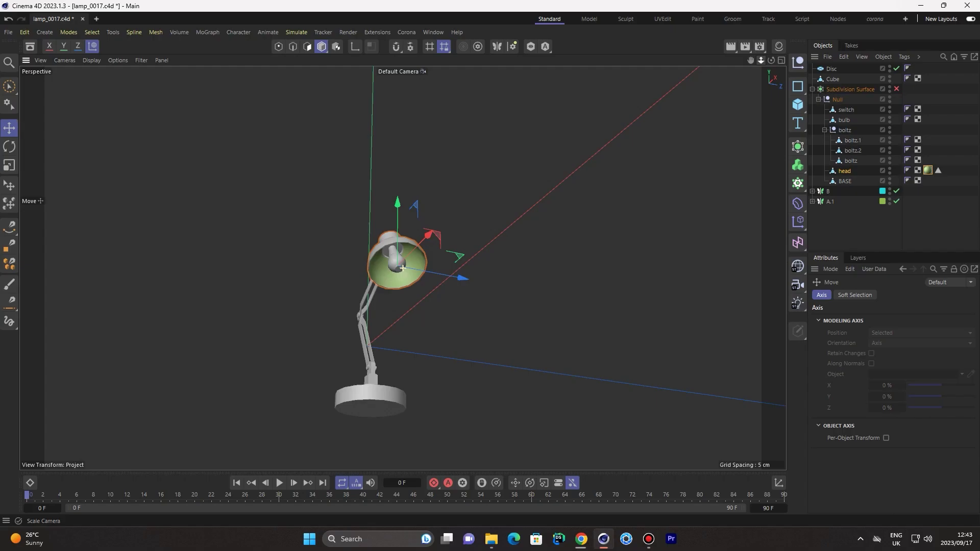
# Enable Subdivision Surface, bake the smoothed lamp into a polygon copy, and delete the original.
pyautogui.moveTo(771, 60)
pyautogui.mouseDown()
pyautogui.moveTo(740, 64)
pyautogui.moveTo(760, 59)
pyautogui.mouseUp()
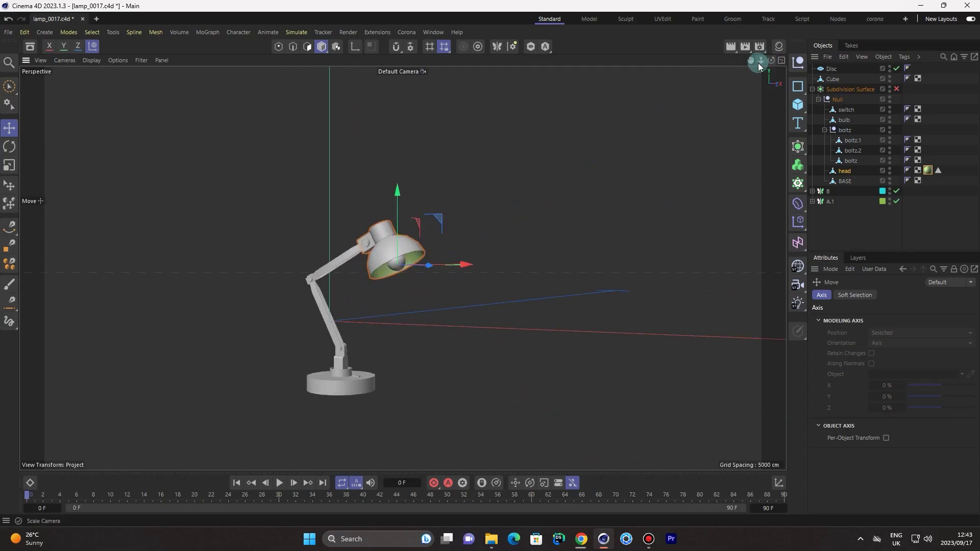
pyautogui.click(590, 183)
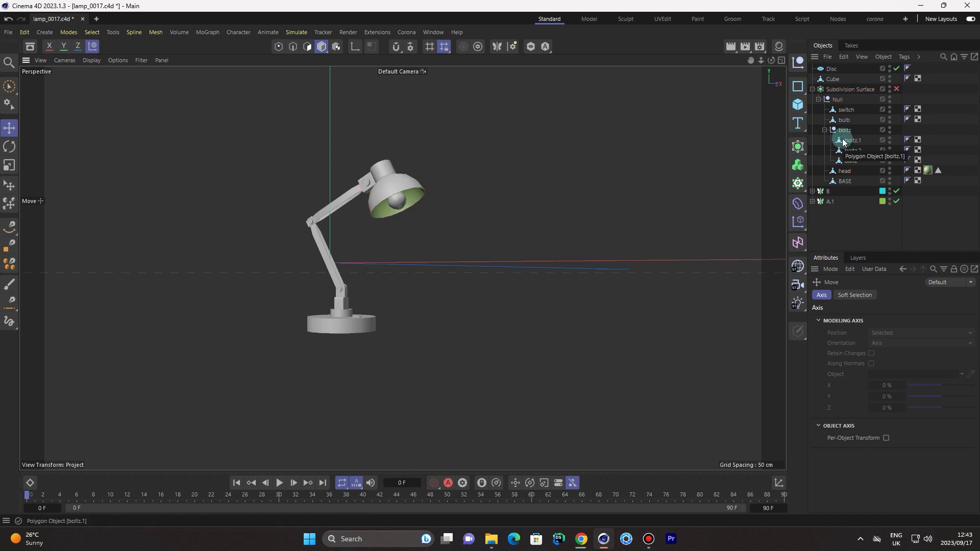
pyautogui.click(897, 89)
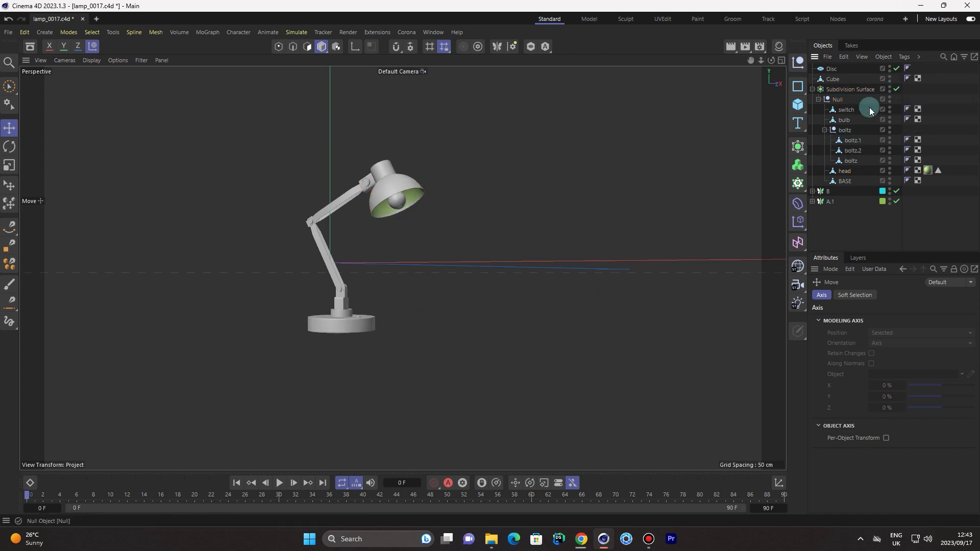
pyautogui.click(812, 89)
pyautogui.click(812, 89)
pyautogui.click(825, 88)
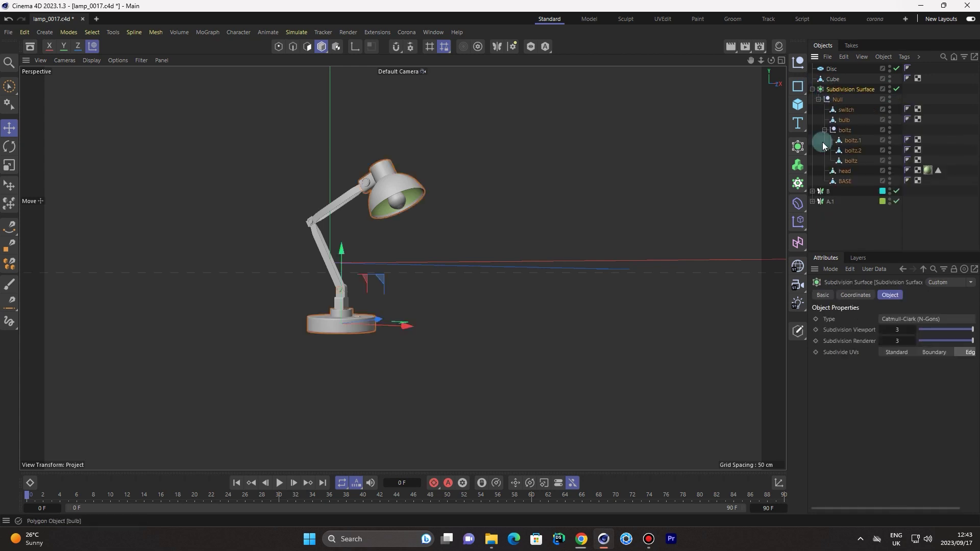
pyautogui.click(798, 333)
pyautogui.click(851, 368)
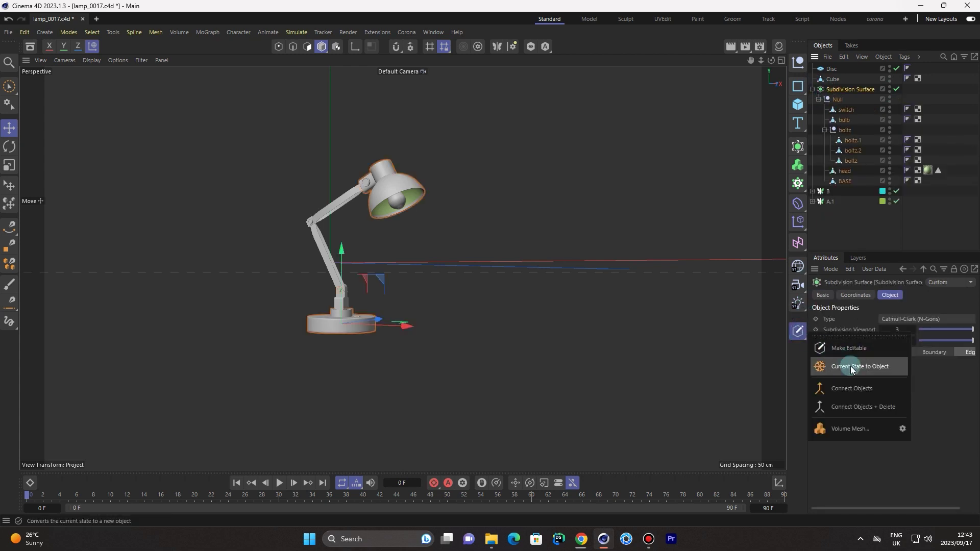
pyautogui.click(811, 89)
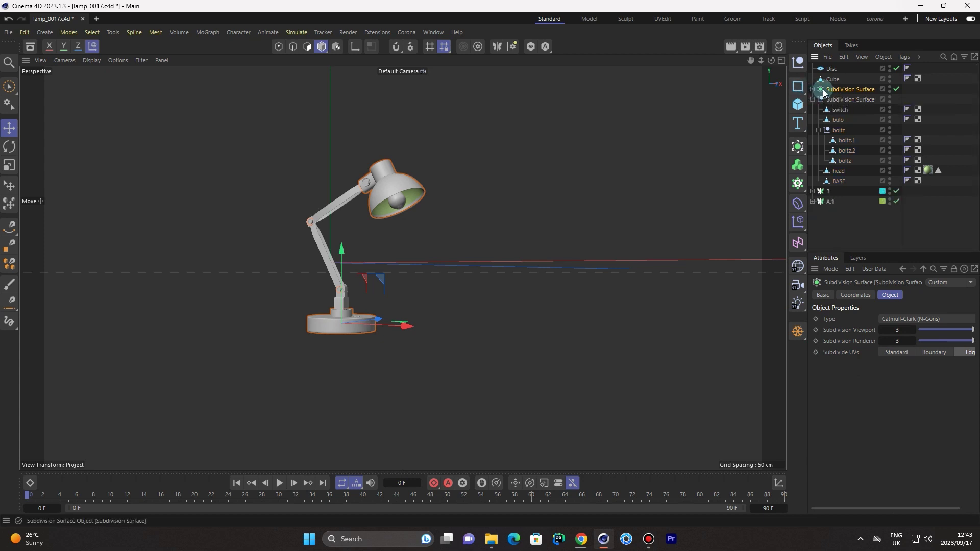
pyautogui.press('Delete')
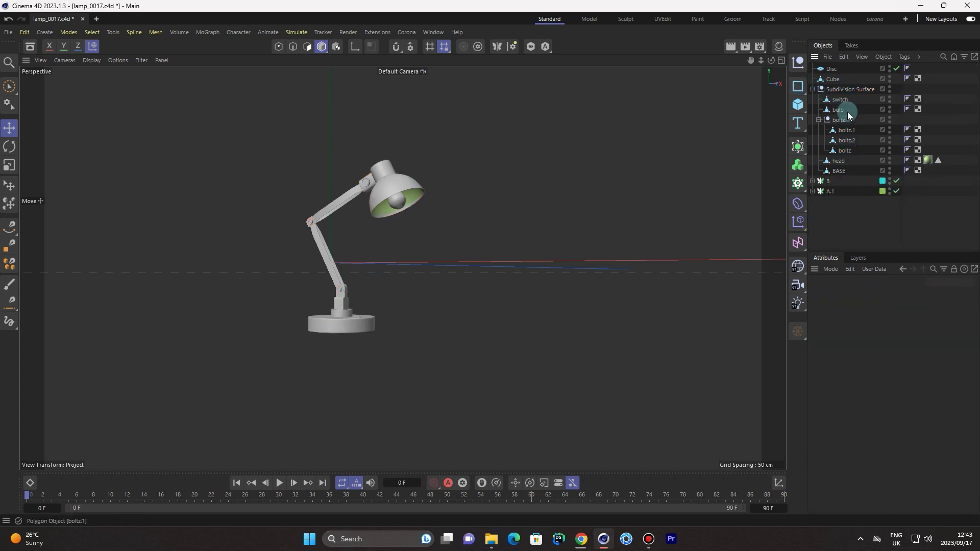
# Merge the boltz group into a single polygon object with Connect Objects + Delete.
pyautogui.click(818, 120)
pyautogui.click(828, 120)
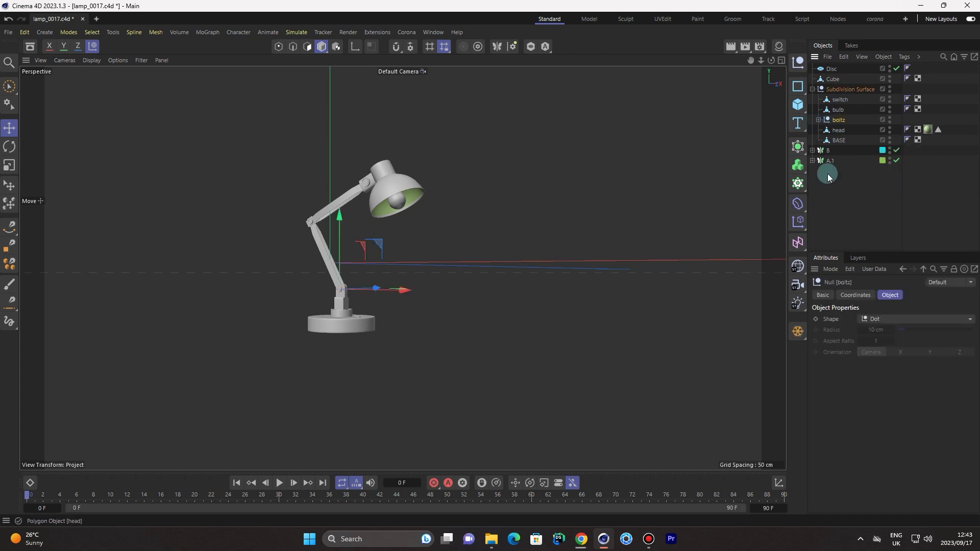
pyautogui.click(799, 335)
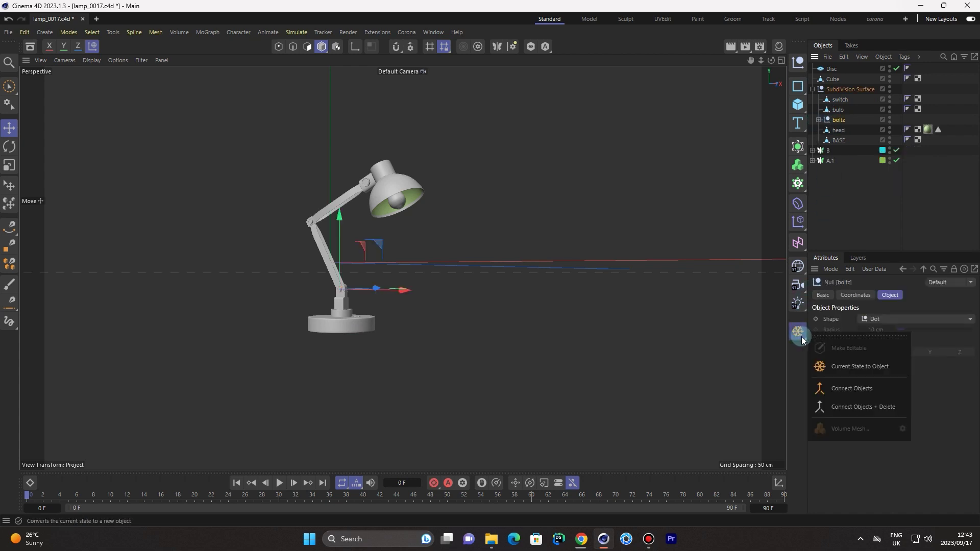
pyautogui.click(852, 401)
# Bake symmetry objects B and A.1 into polygon meshes, leaving A.1 as object Plane.
pyautogui.click(822, 150)
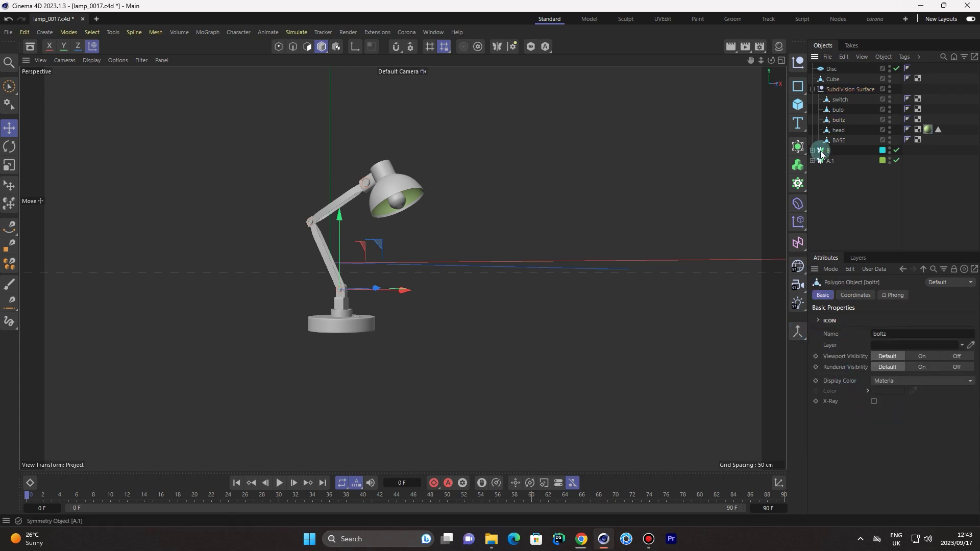
pyautogui.click(799, 335)
pyautogui.click(873, 402)
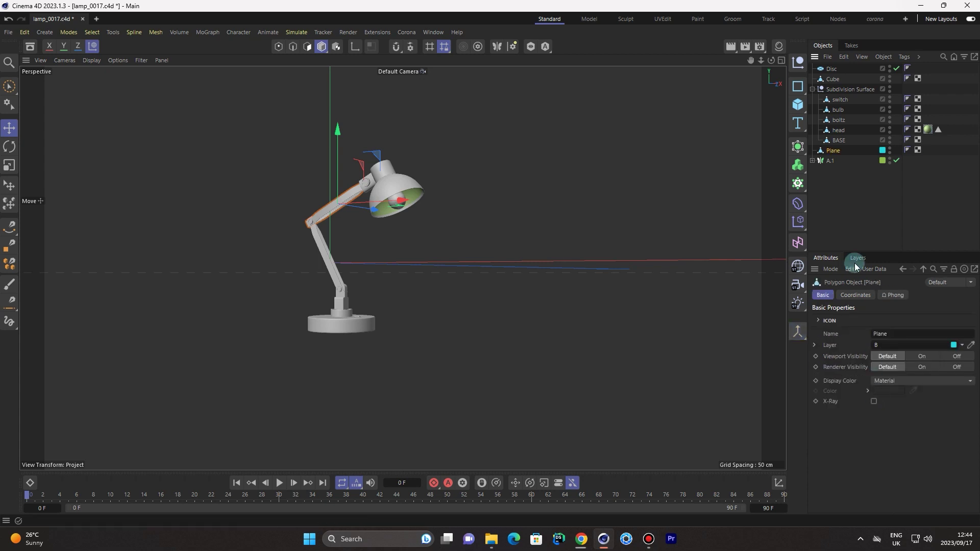
pyautogui.click(827, 160)
pyautogui.click(800, 329)
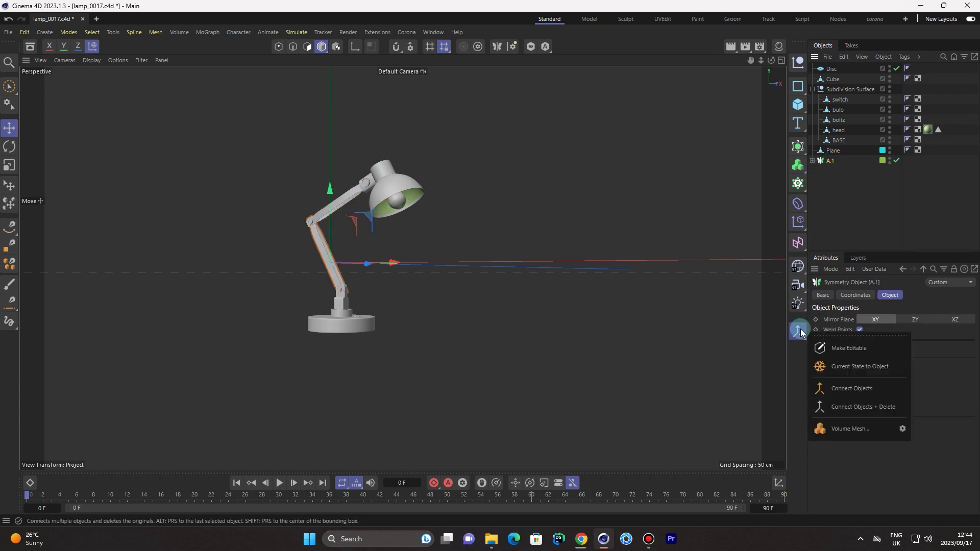
pyautogui.click(845, 402)
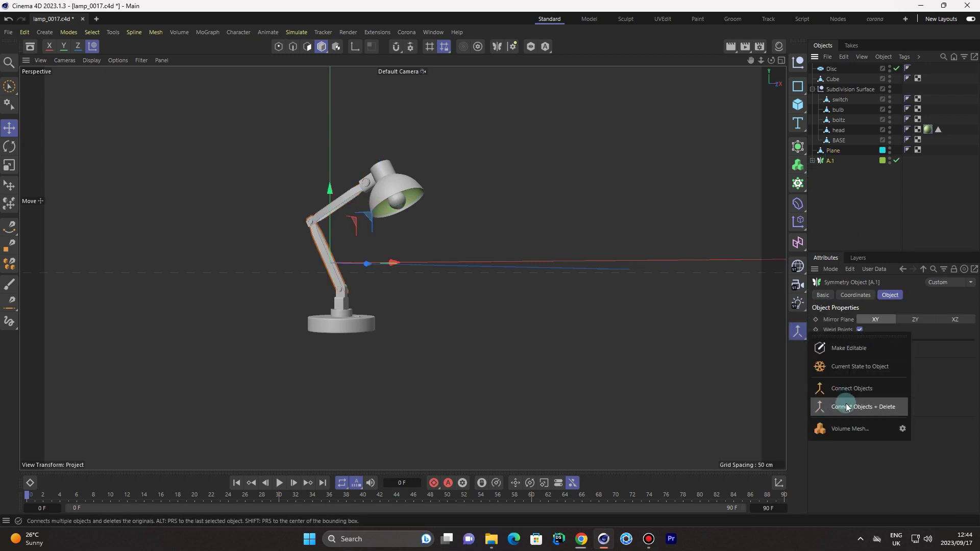
pyautogui.click(845, 406)
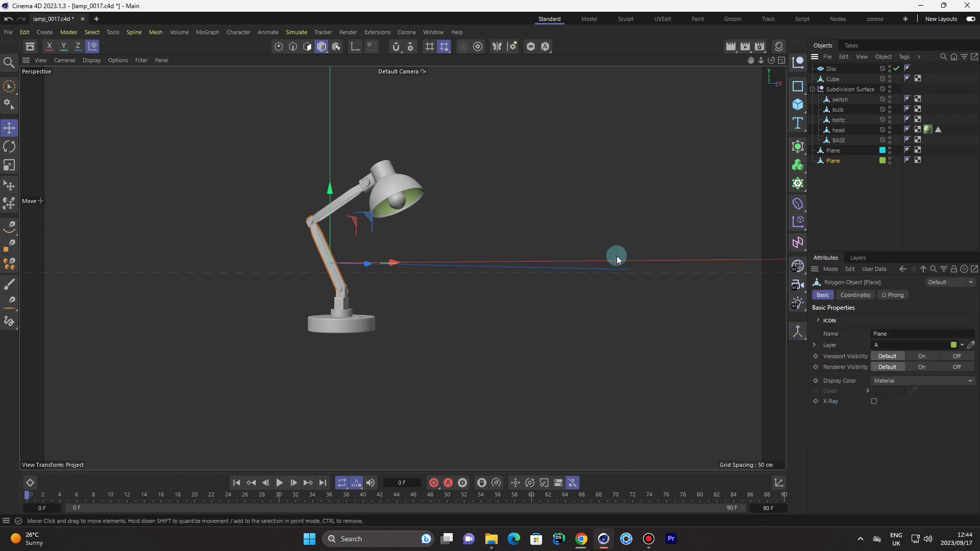
pyautogui.click(574, 225)
pyautogui.moveTo(771, 60); pyautogui.dragTo(931, 73)
# Export the scene as FBX file lamp_0017 into the lamp folder.
pyautogui.click(8, 32)
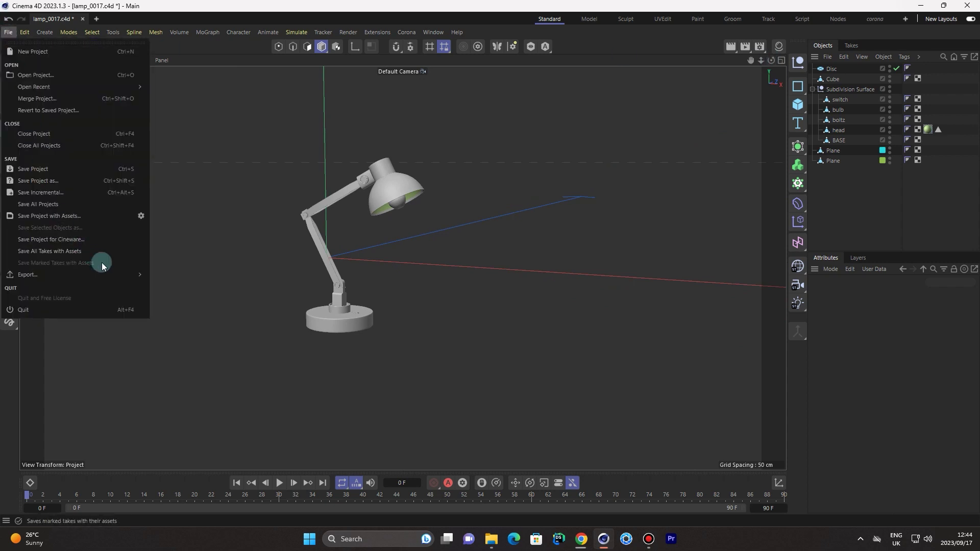
pyautogui.moveTo(111, 274)
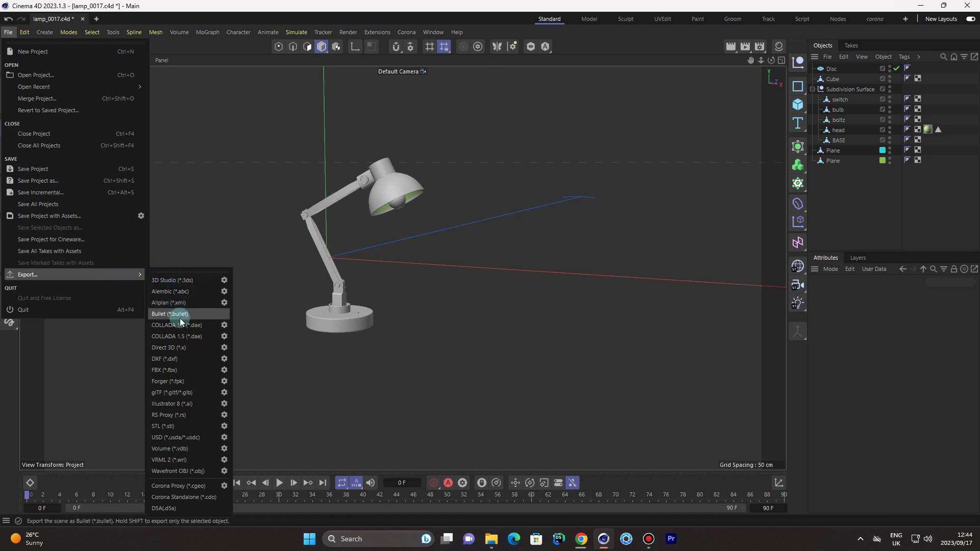
pyautogui.click(175, 366)
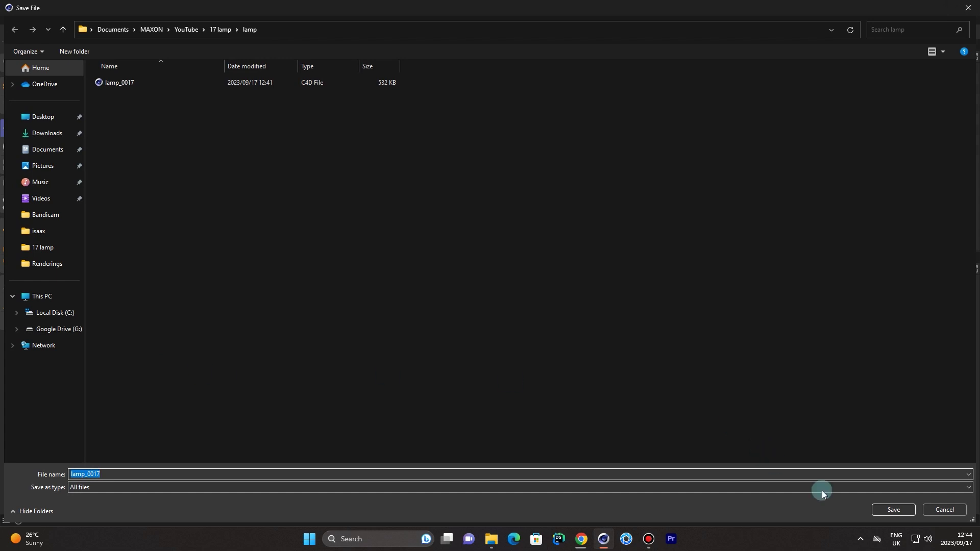
pyautogui.click(881, 507)
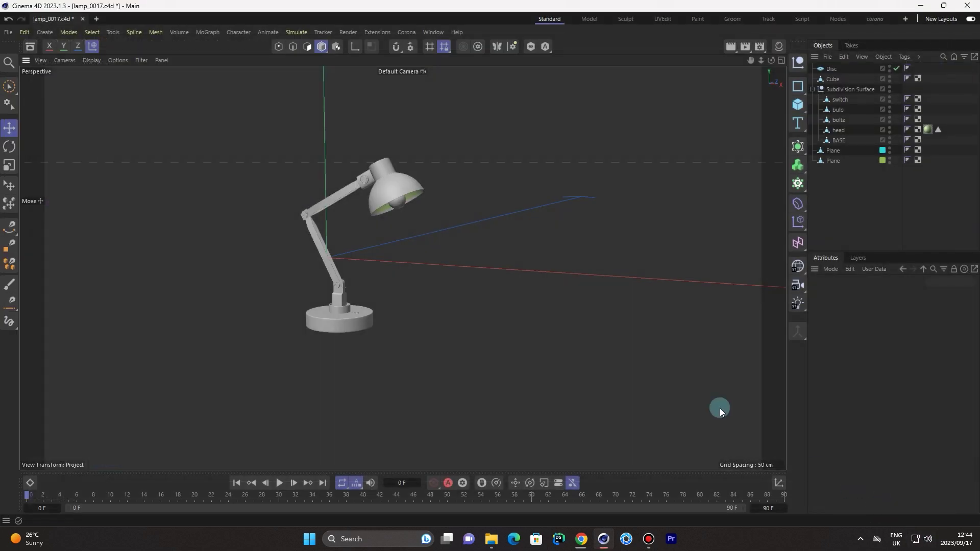
# Export the scene as Alembic file lamp_0017 into the lamp folder.
pyautogui.click(8, 32)
pyautogui.moveTo(110, 275)
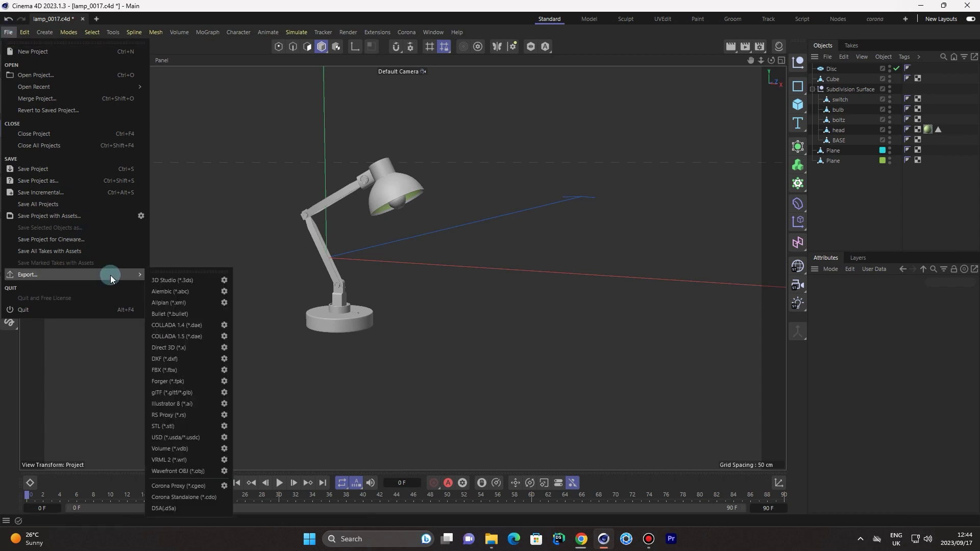
pyautogui.click(192, 291)
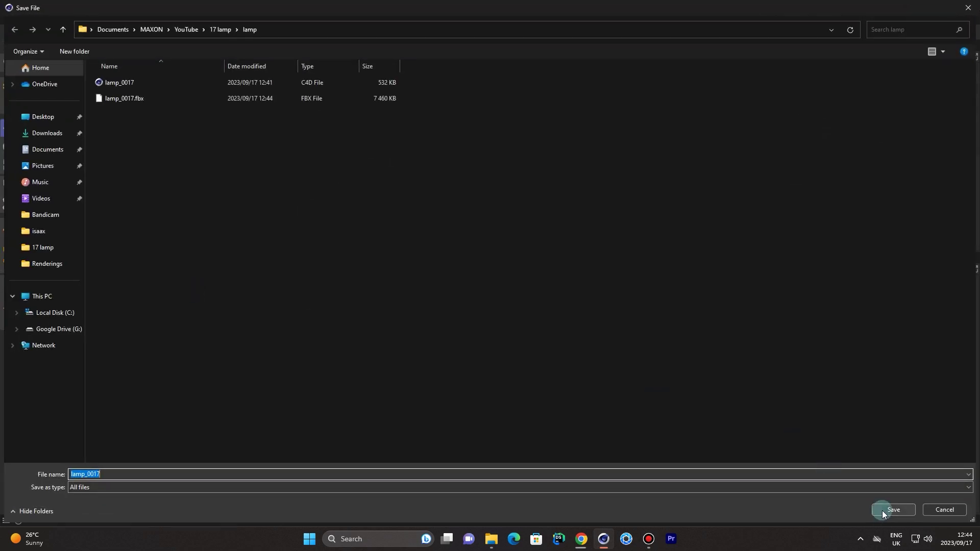
pyautogui.click(893, 510)
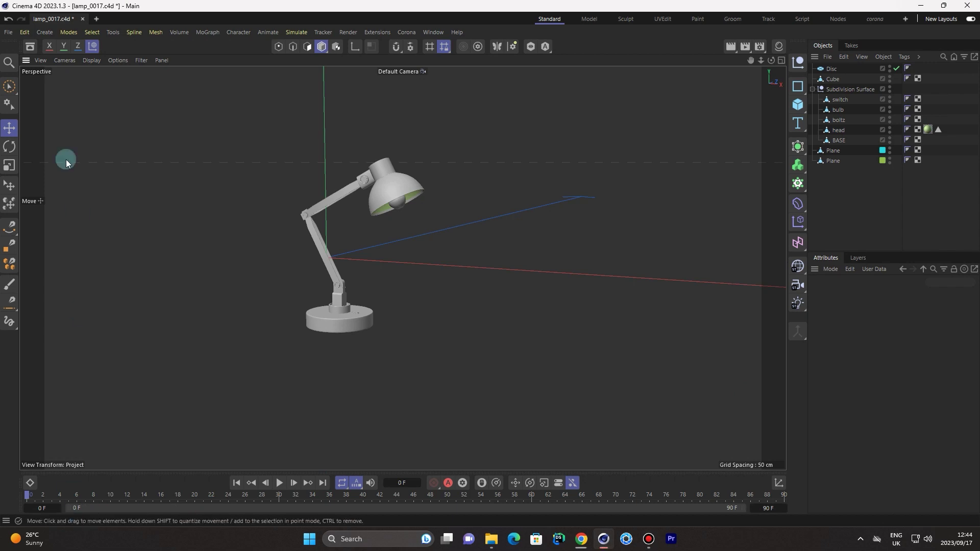
# Export the scene as Wavefront OBJ file lamp_0017 into the lamp folder.
pyautogui.click(6, 34)
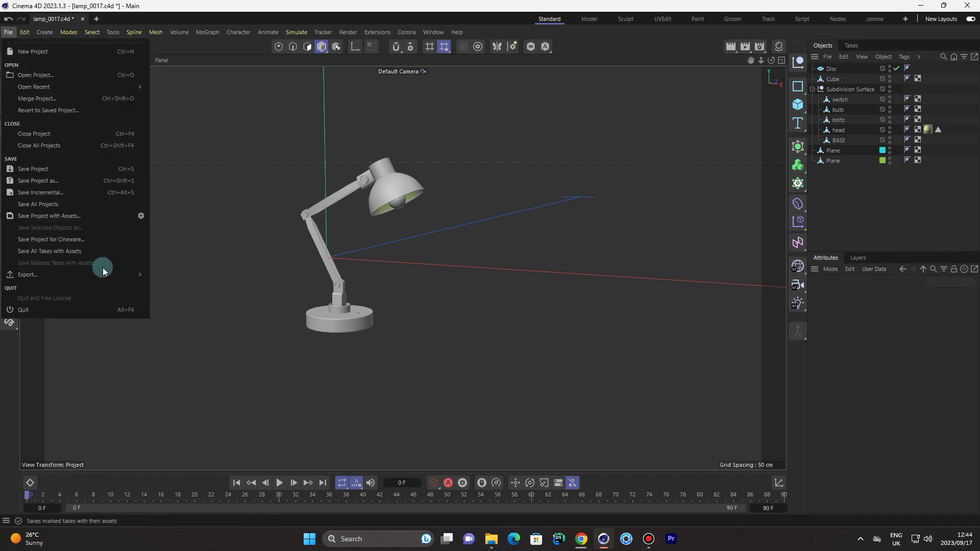
pyautogui.moveTo(105, 276)
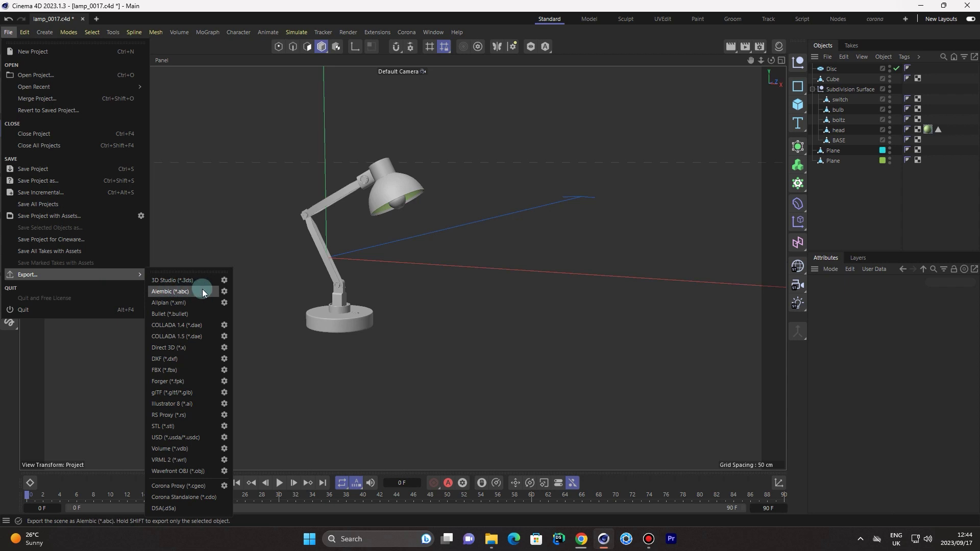
pyautogui.click(204, 471)
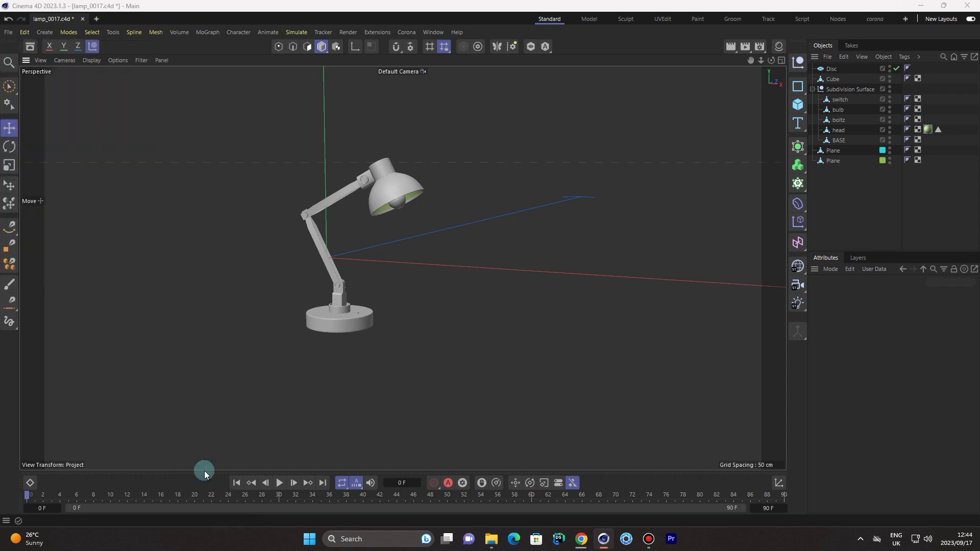
pyautogui.click(880, 509)
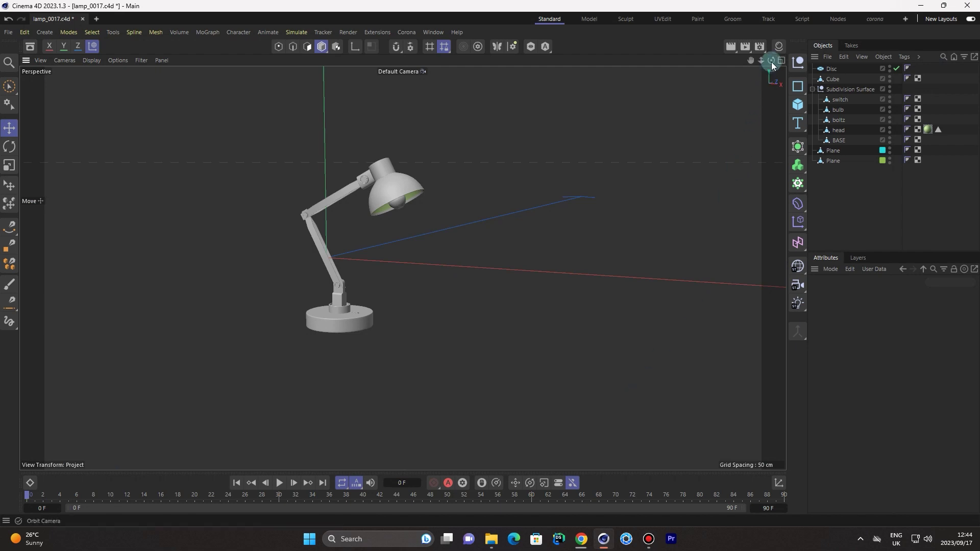
# Quit Cinema 4D without saving the project changes.
pyautogui.moveTo(771, 60); pyautogui.dragTo(693, 63)
pyautogui.moveTo(402, 268); pyautogui.dragTo(771, 65)
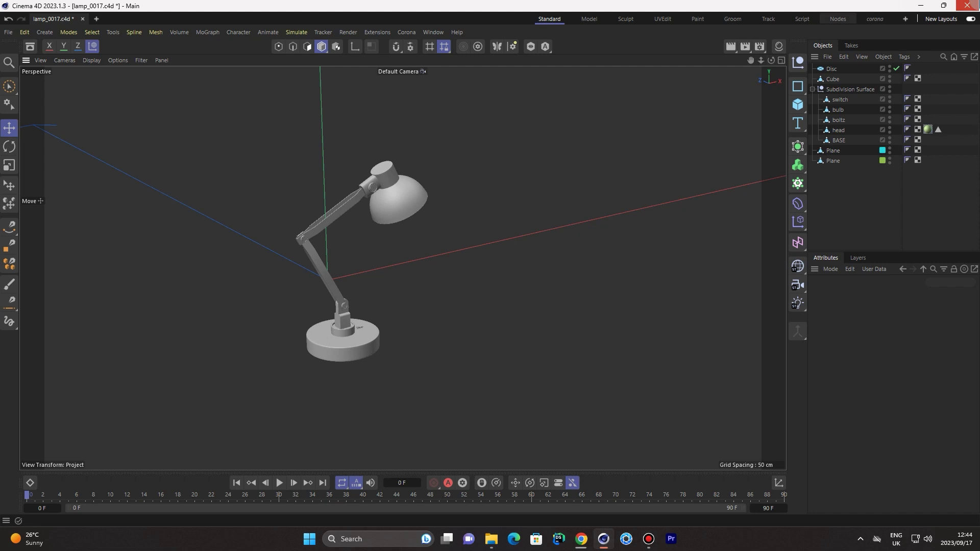
pyautogui.click(967, 5)
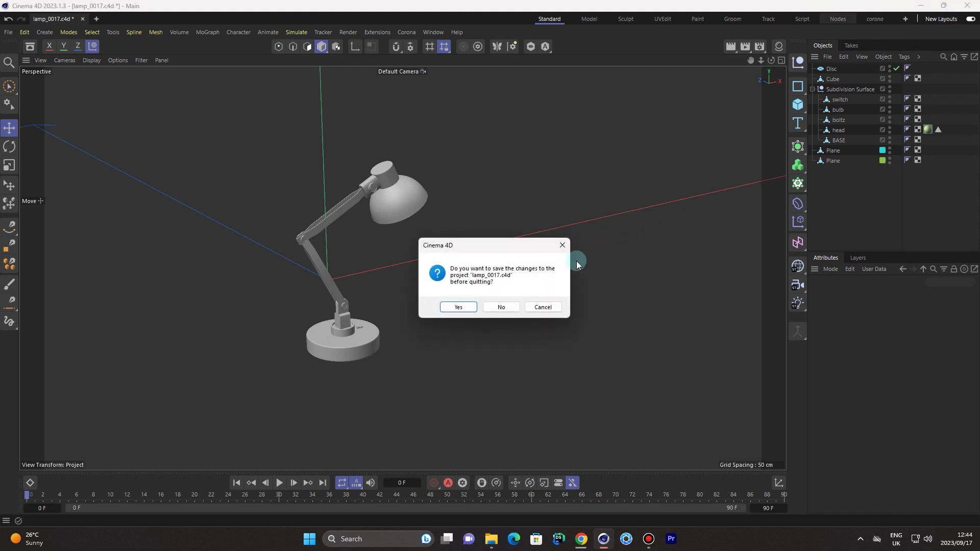
pyautogui.click(502, 307)
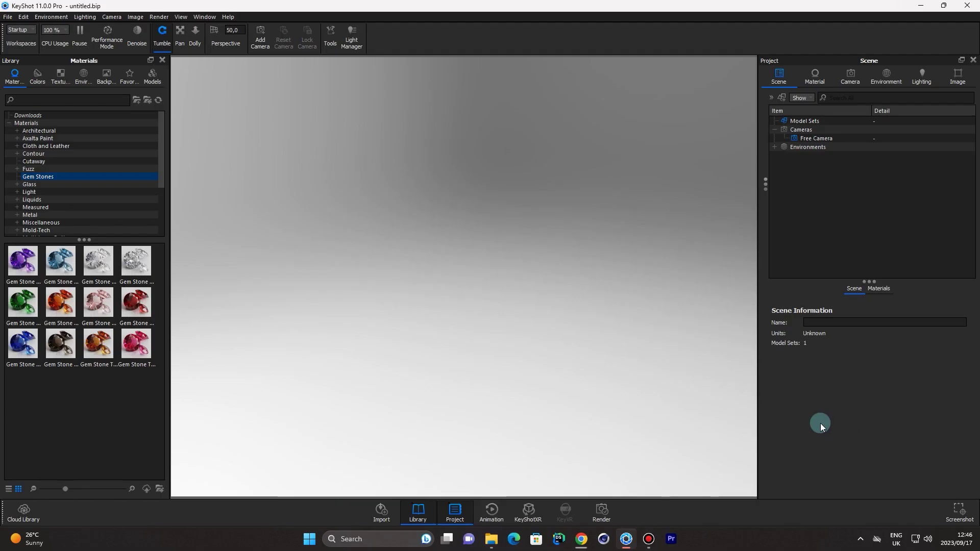
# Drag lamp_0017.fbx from the lamp folder in File Explorer over to KeyShot.
pyautogui.click(491, 538)
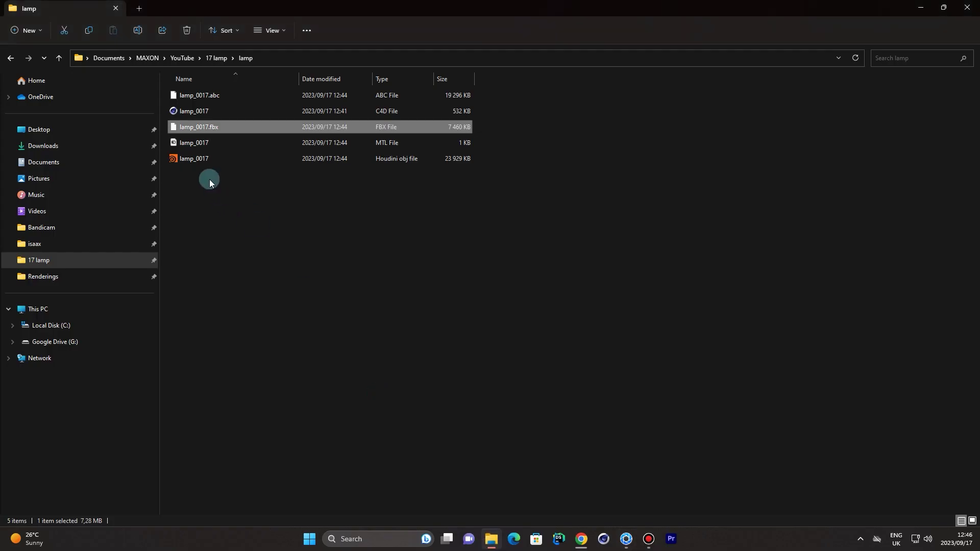
pyautogui.click(202, 128)
pyautogui.click(249, 158)
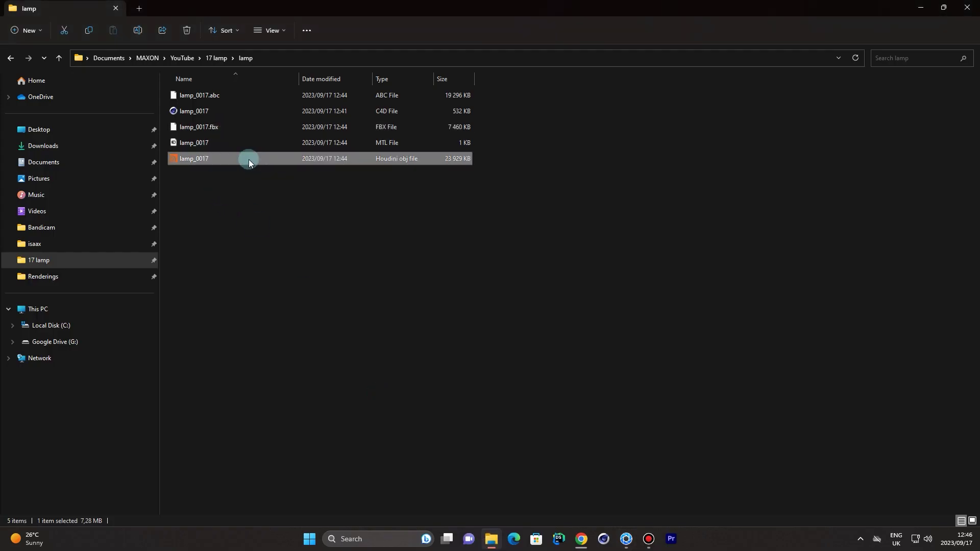
pyautogui.moveTo(228, 127); pyautogui.dragTo(431, 281)
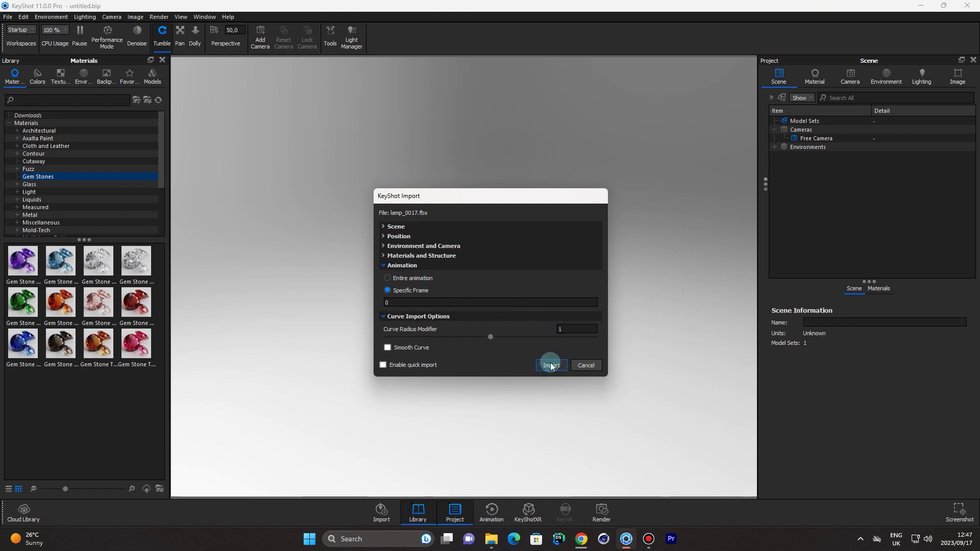
# Import lamp_0017.fbx with the Animation options collapsed, inspect the lamp, and show the Environments library.
pyautogui.click(383, 265)
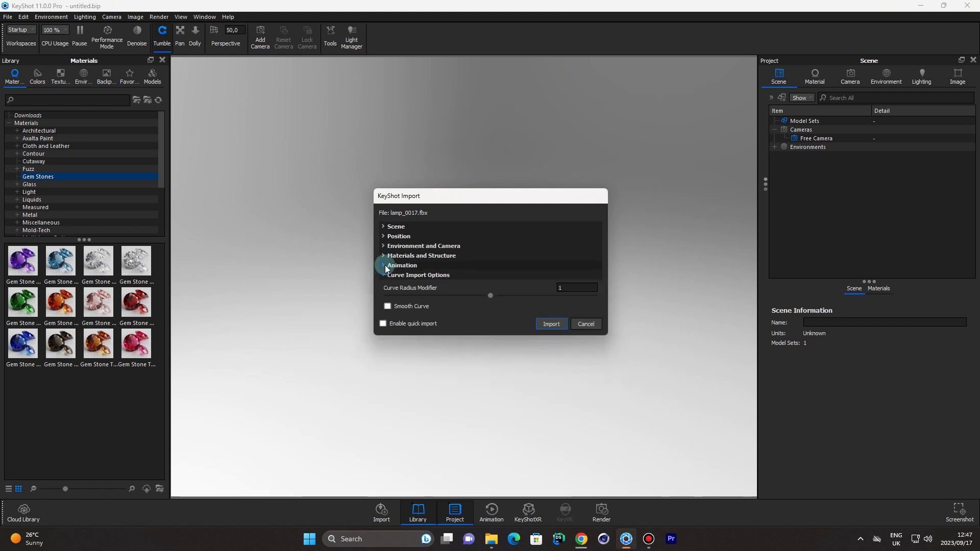
pyautogui.click(547, 327)
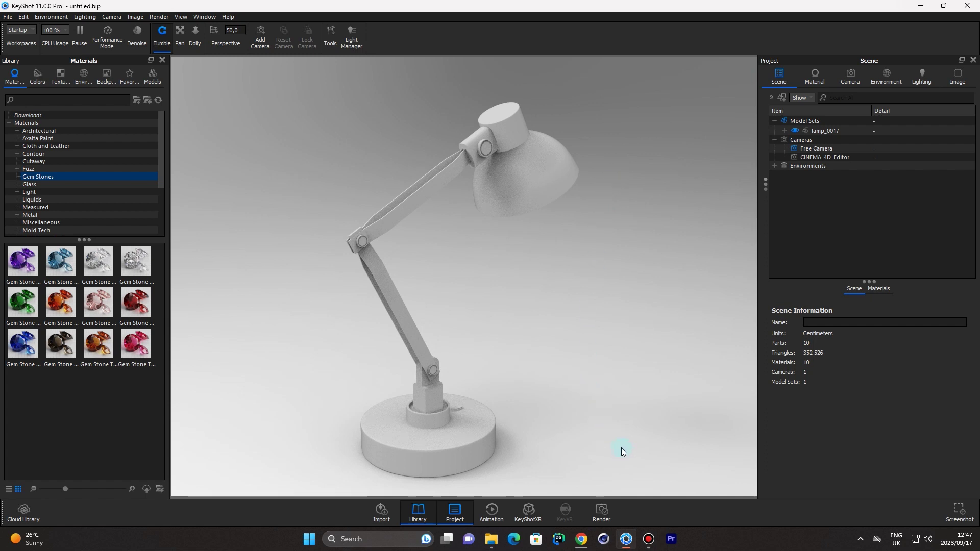
pyautogui.moveTo(621, 448); pyautogui.dragTo(620, 357)
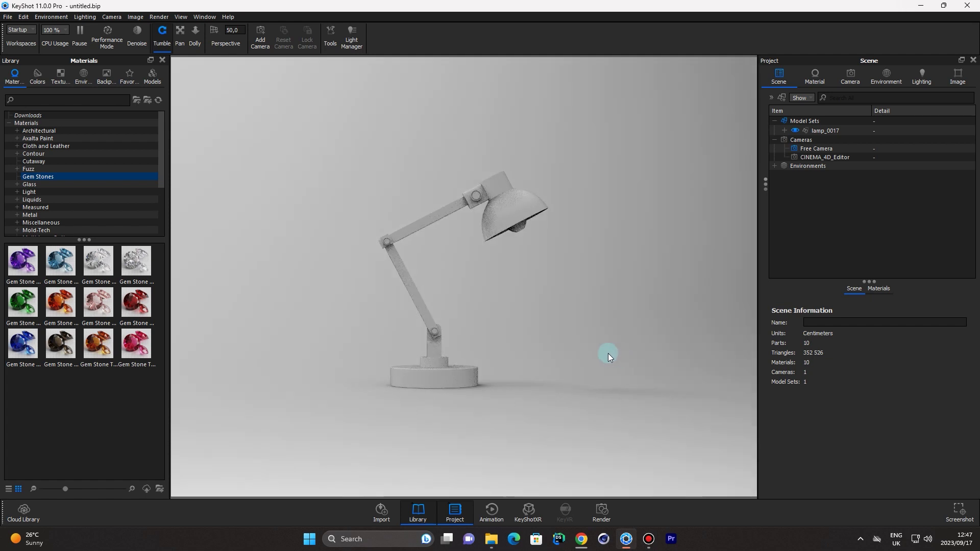
pyautogui.scroll(-3, 461, 353)
pyautogui.scroll(5, 433, 369)
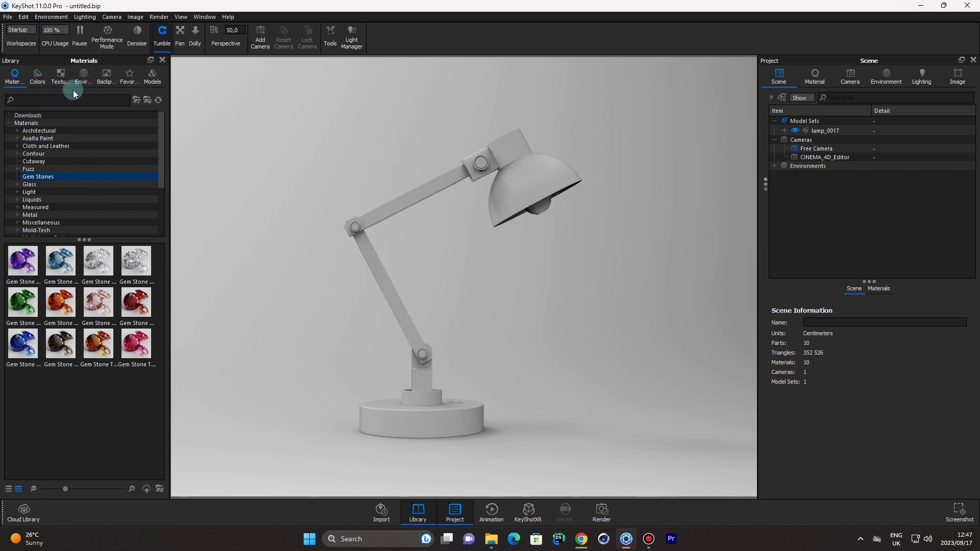
pyautogui.click(83, 78)
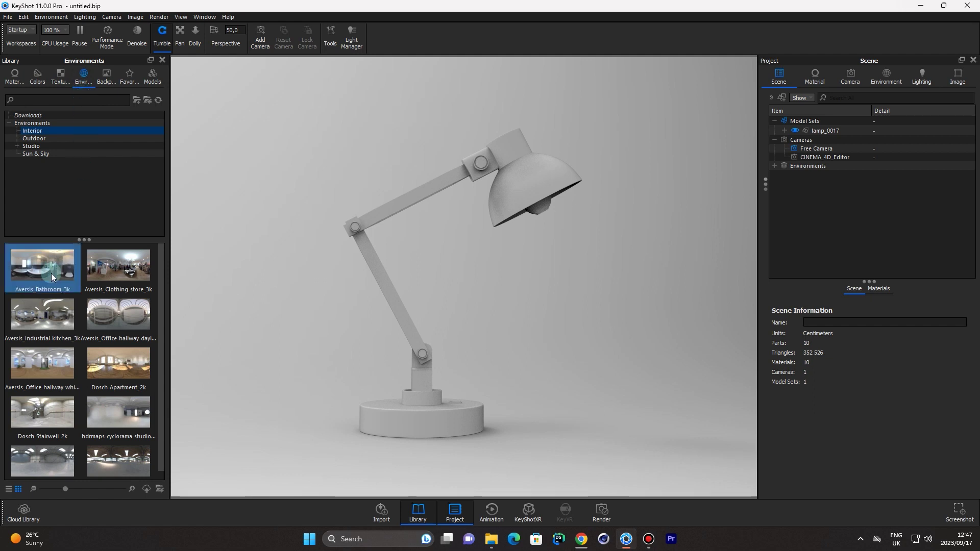
# Light the lamp with the Aversis_Bathroom_3k environment, then go back to the Materials library.
pyautogui.moveTo(51, 274); pyautogui.dragTo(216, 191)
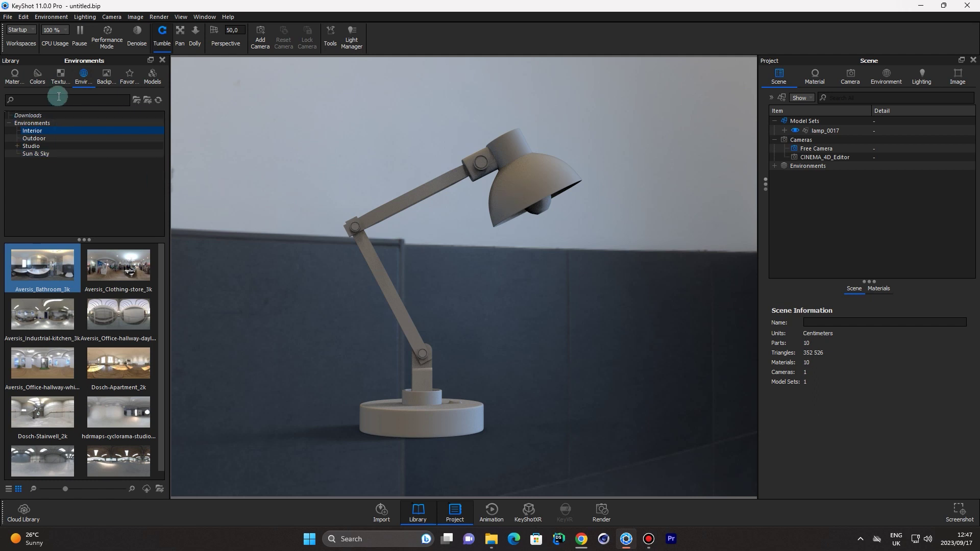
pyautogui.click(14, 77)
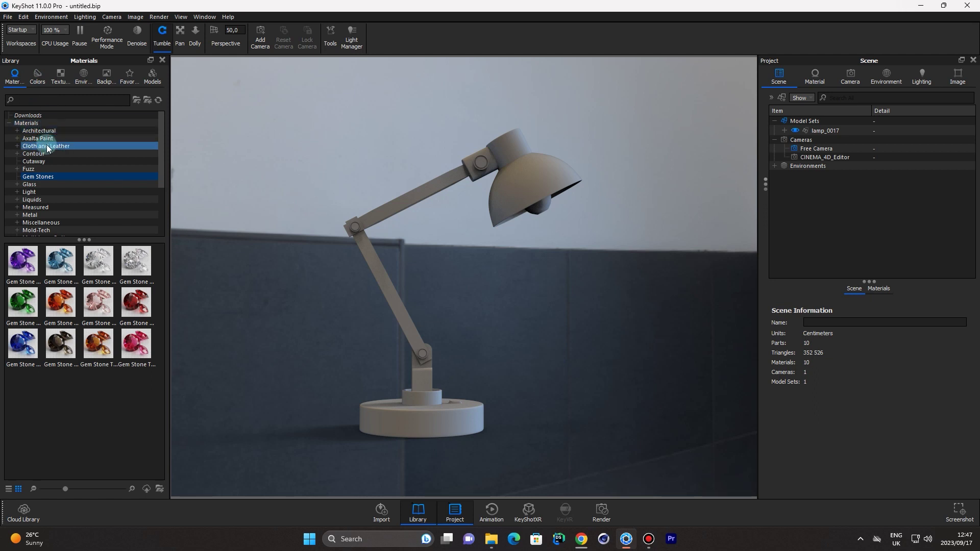
# Apply black Hard Rough plastic to the lamp base and grey Hard Rough plastic to the bracket.
pyautogui.scroll(-2, 45, 178)
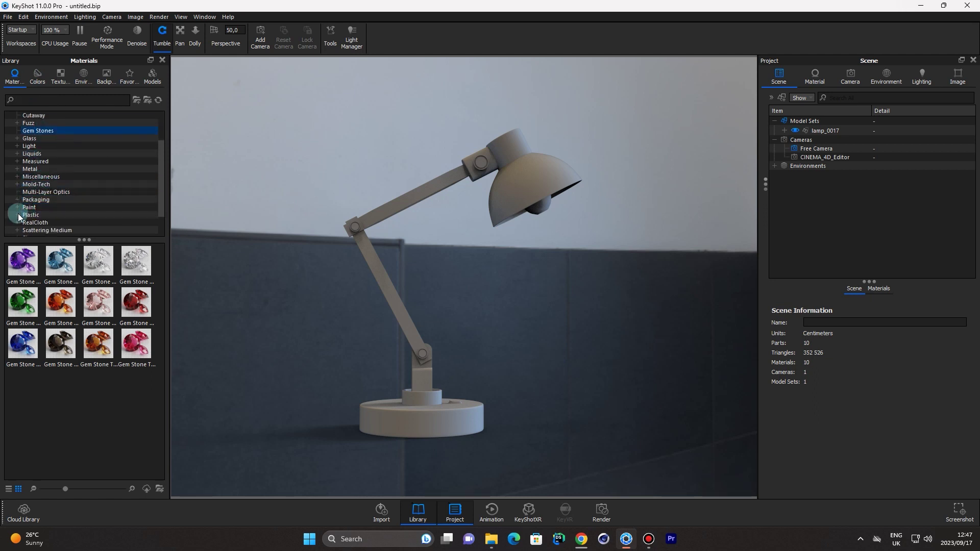
pyautogui.click(19, 215)
pyautogui.scroll(-1, 51, 220)
pyautogui.click(53, 208)
pyautogui.scroll(-1, 52, 208)
pyautogui.click(37, 199)
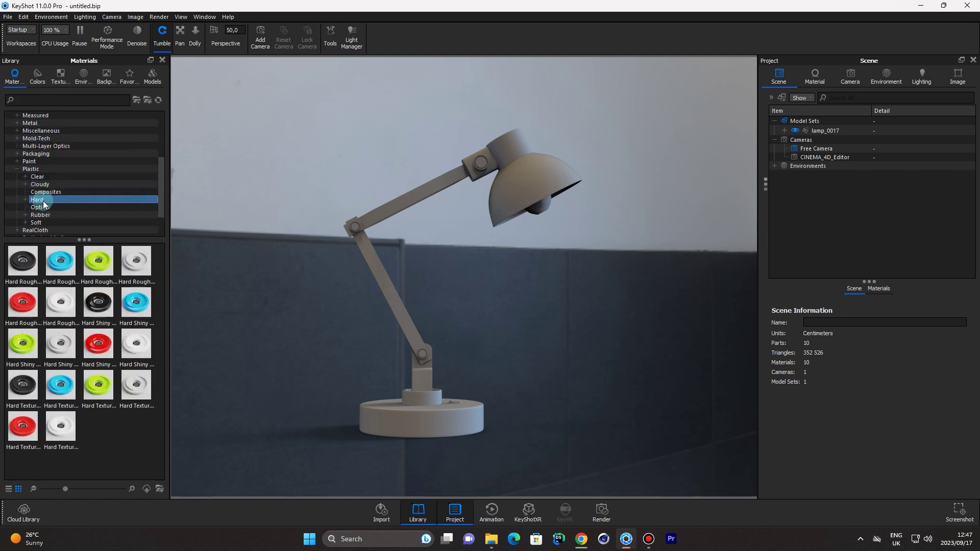
pyautogui.click(26, 200)
pyautogui.click(47, 208)
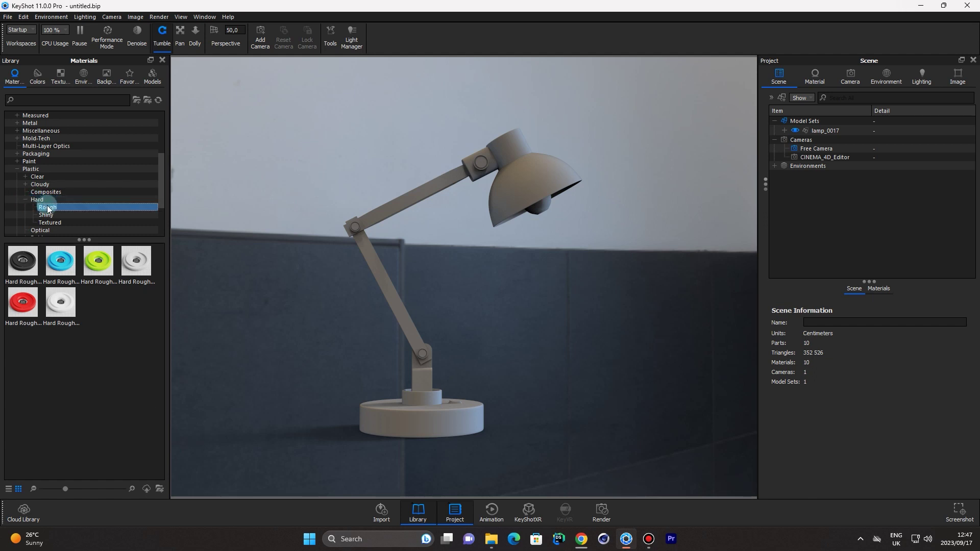
pyautogui.click(23, 262)
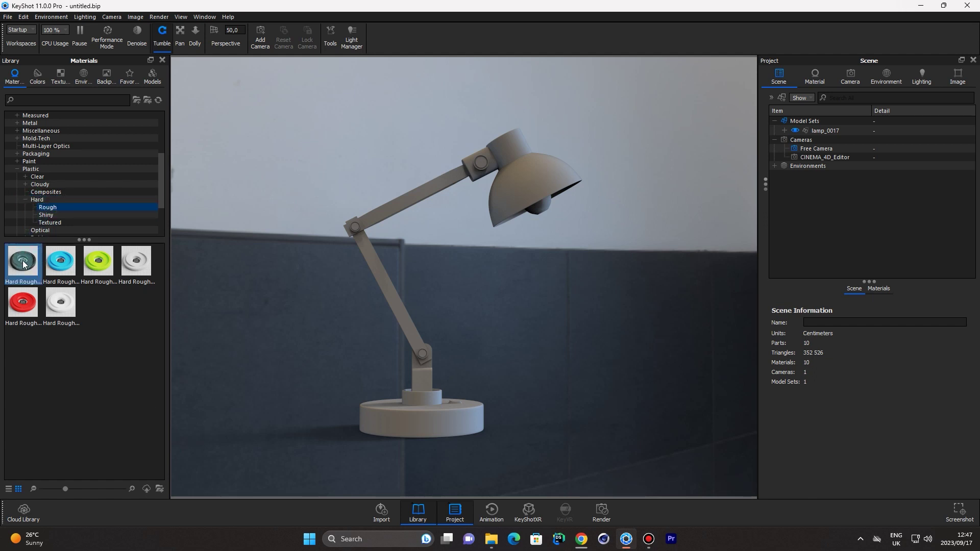
pyautogui.moveTo(23, 264)
pyautogui.moveTo(24, 264); pyautogui.dragTo(449, 430)
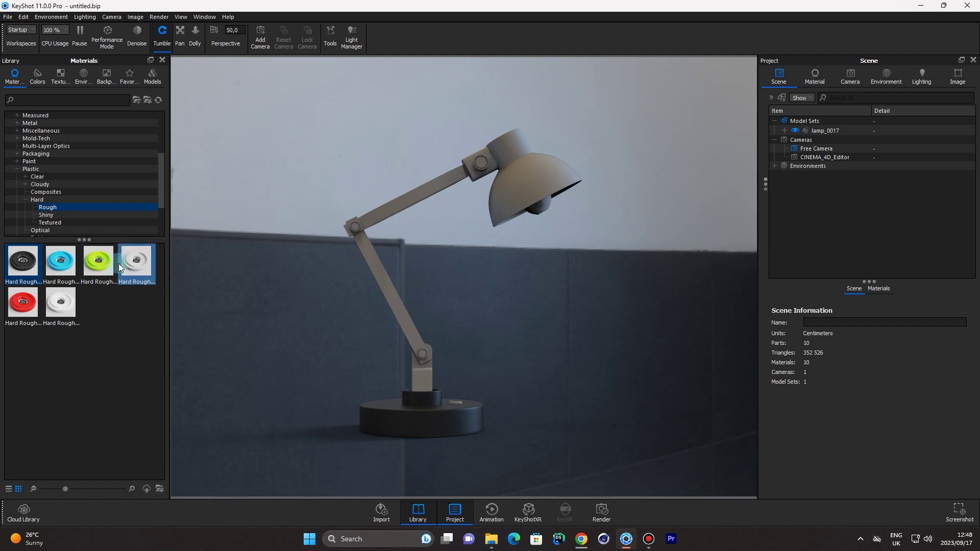
pyautogui.moveTo(131, 263); pyautogui.dragTo(422, 372)
# Expand lamp_0017 > RootNode in the Scene tree and select the lamp's Cube part.
pyautogui.scroll(4, 423, 375)
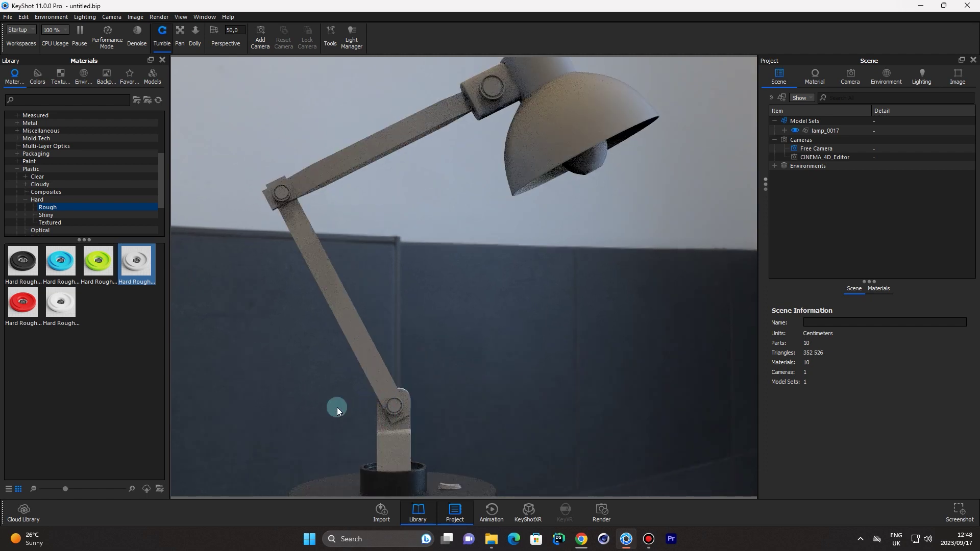
pyautogui.click(818, 81)
pyautogui.click(783, 83)
pyautogui.click(791, 122)
pyautogui.click(784, 130)
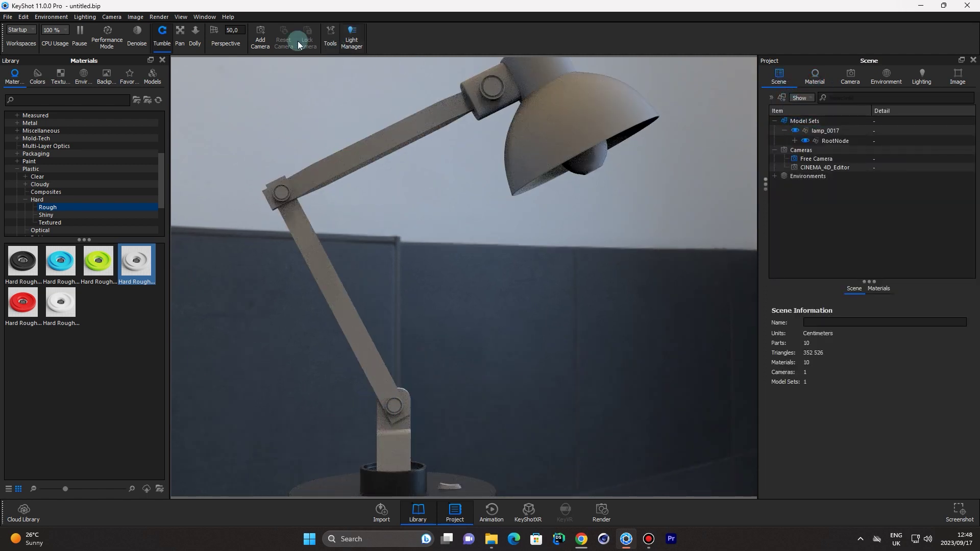
pyautogui.click(144, 32)
pyautogui.click(179, 33)
pyautogui.moveTo(508, 396); pyautogui.dragTo(556, 257)
pyautogui.click(807, 176)
pyautogui.click(795, 140)
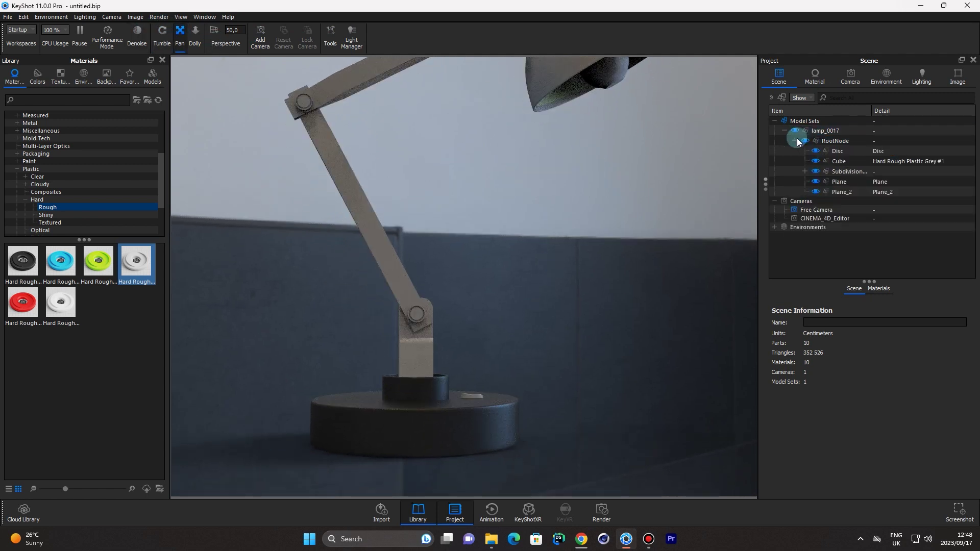
pyautogui.click(827, 200)
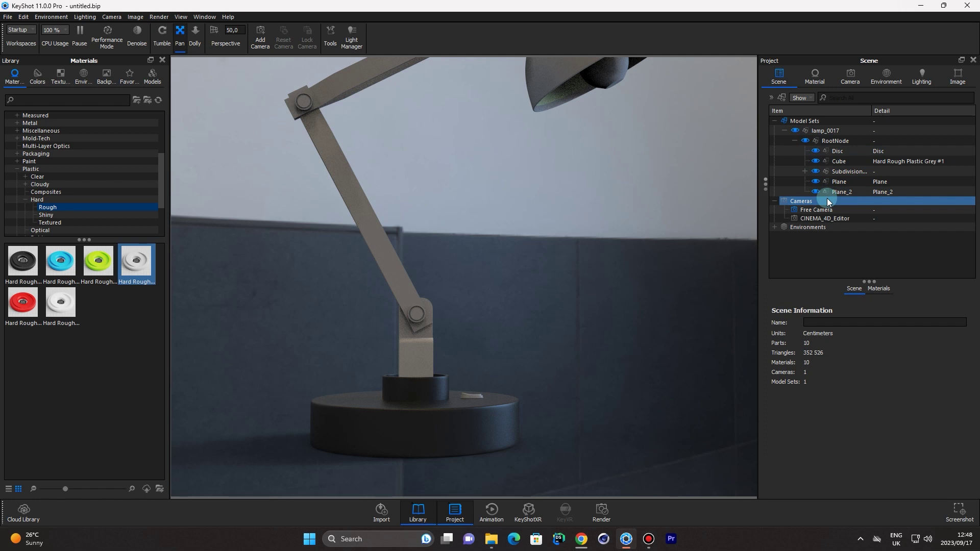
pyautogui.click(823, 193)
pyautogui.click(433, 339)
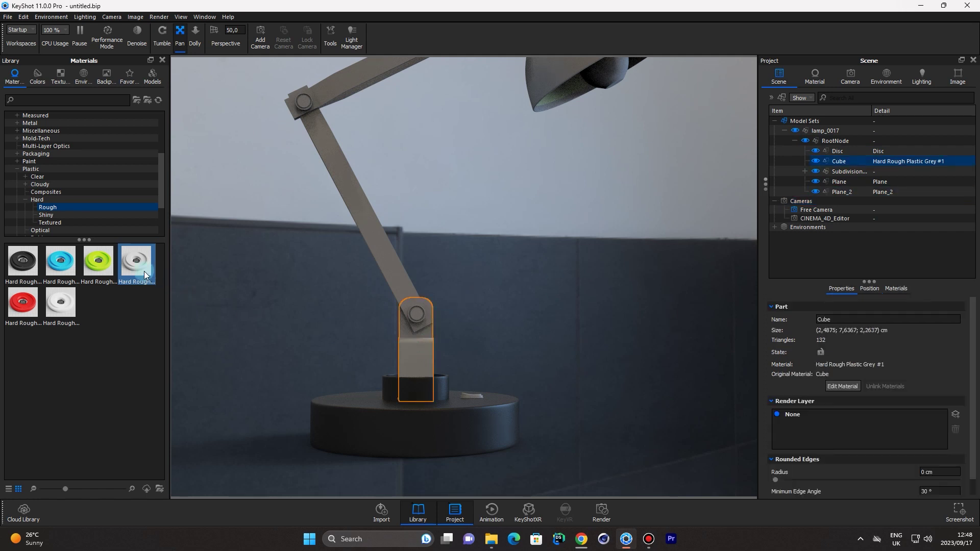
# Reapply grey plastic to the Cube and give both arms and the shade unlinked black rough plastic.
pyautogui.moveTo(144, 271); pyautogui.dragTo(414, 346)
pyautogui.click(24, 273)
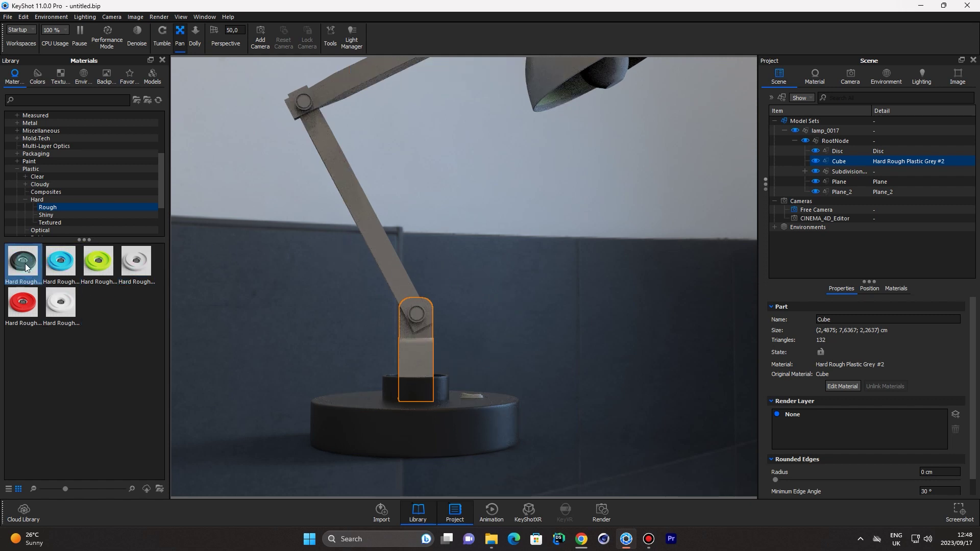
pyautogui.moveTo(26, 263); pyautogui.dragTo(353, 195)
pyautogui.click(588, 284)
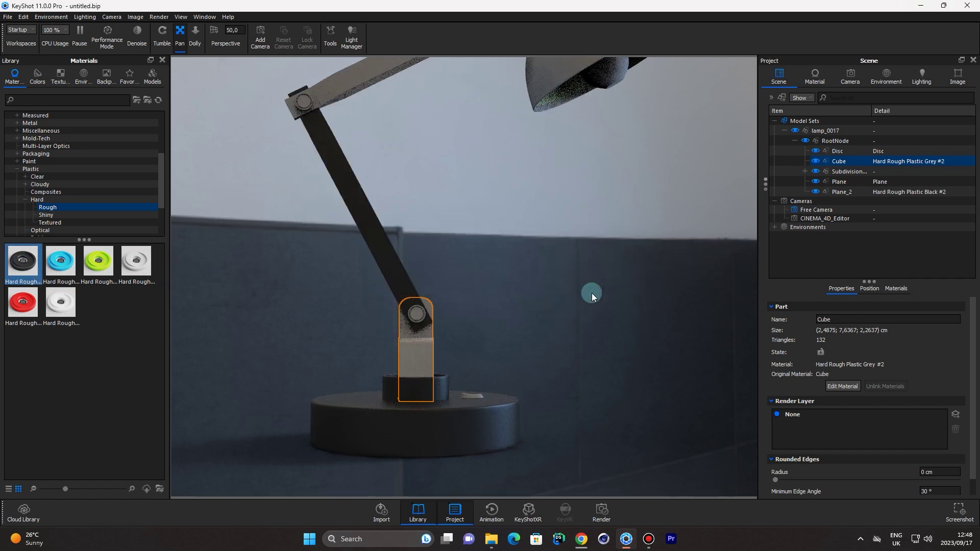
pyautogui.scroll(-5, 592, 293)
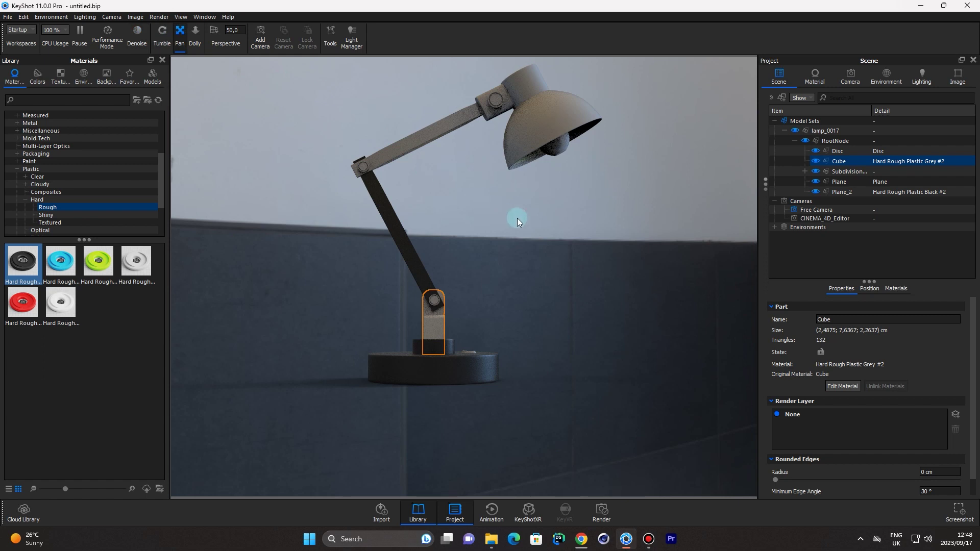
pyautogui.moveTo(516, 219); pyautogui.dragTo(518, 368)
pyautogui.moveTo(29, 266); pyautogui.dragTo(436, 216)
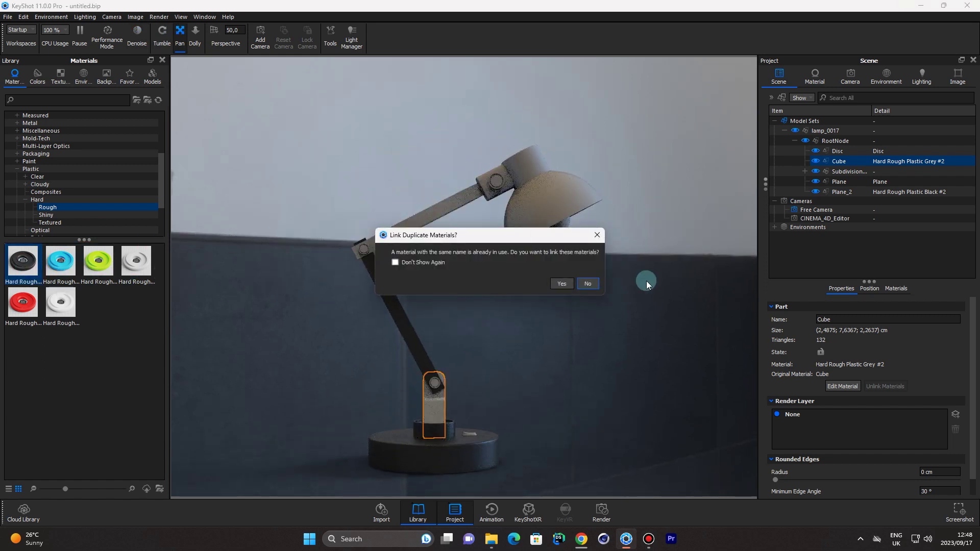
pyautogui.click(588, 284)
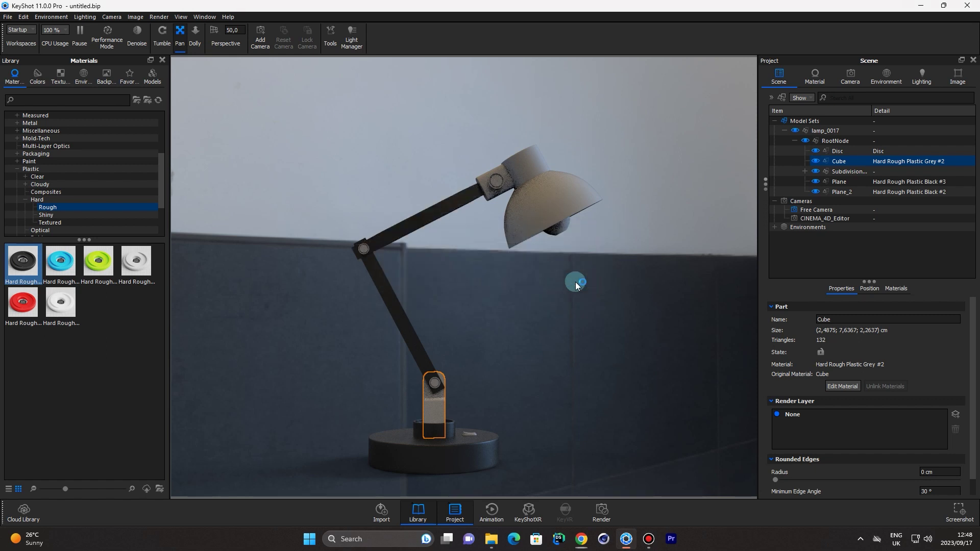
pyautogui.moveTo(21, 265)
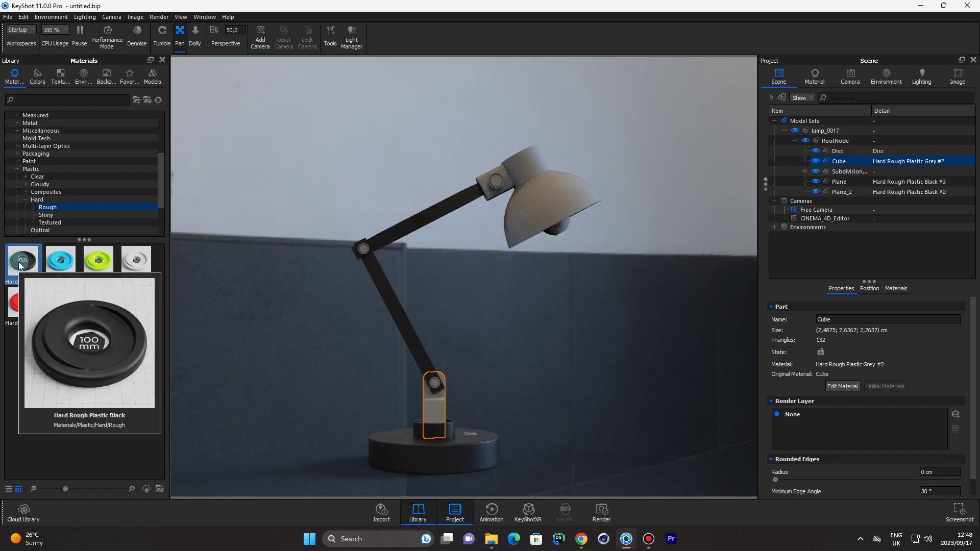
pyautogui.moveTo(21, 266); pyautogui.dragTo(542, 171)
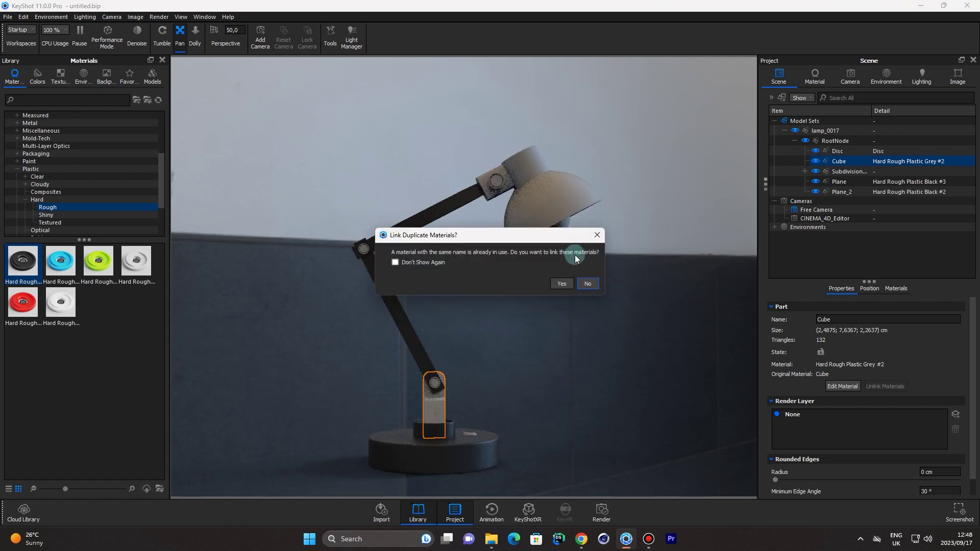
pyautogui.click(586, 284)
# Pan and orbit the camera to look up at the lamp against the pale wall.
pyautogui.moveTo(669, 319); pyautogui.dragTo(617, 319)
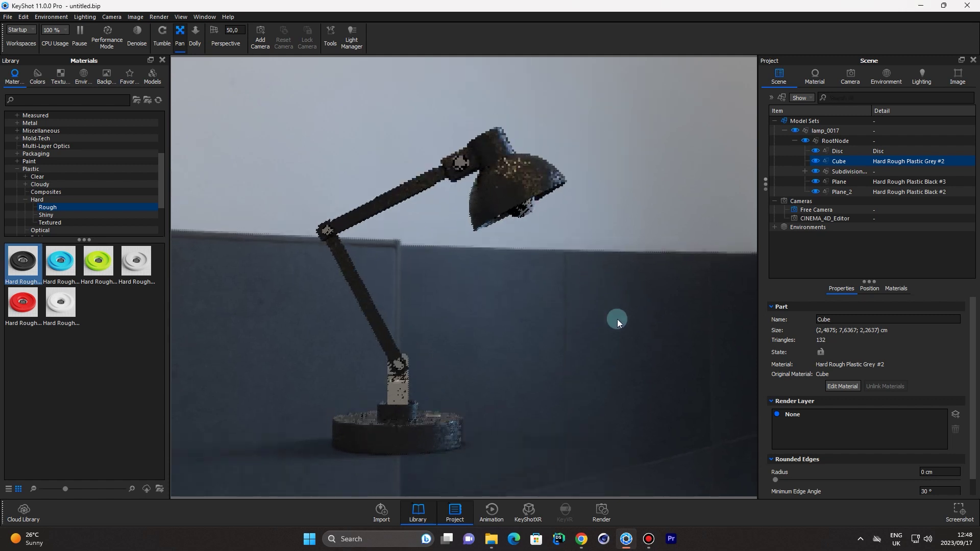
pyautogui.click(178, 36)
pyautogui.moveTo(545, 298); pyautogui.dragTo(391, 203)
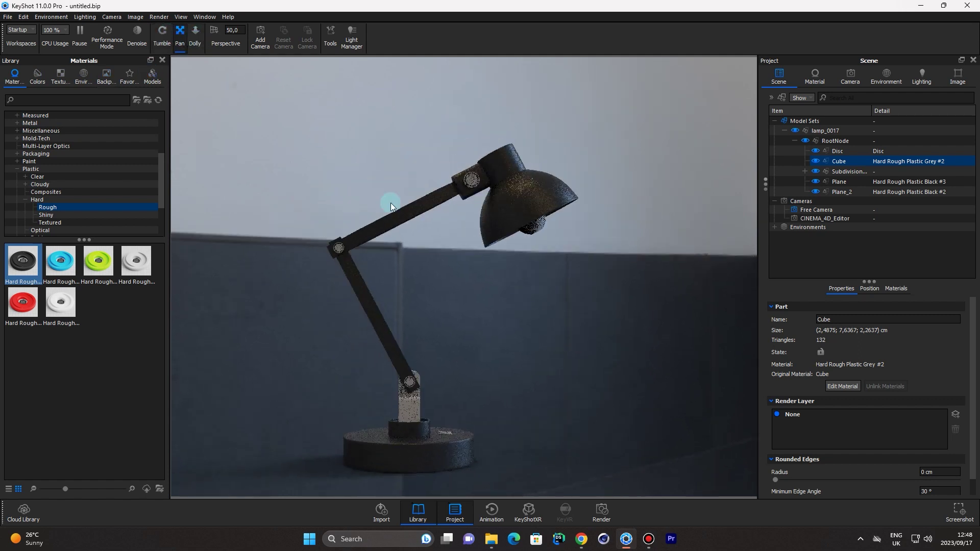
pyautogui.click(162, 36)
pyautogui.moveTo(584, 351); pyautogui.dragTo(449, 317)
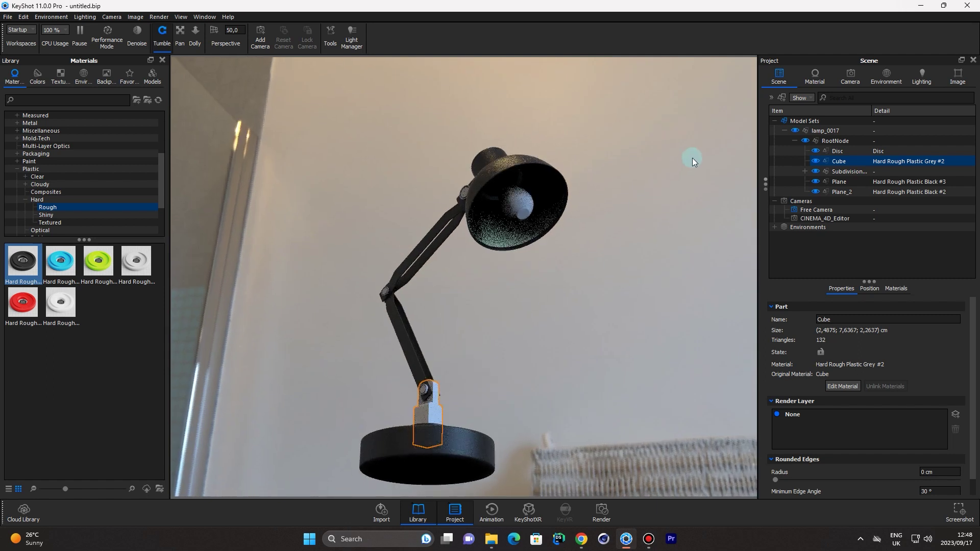
pyautogui.click(813, 76)
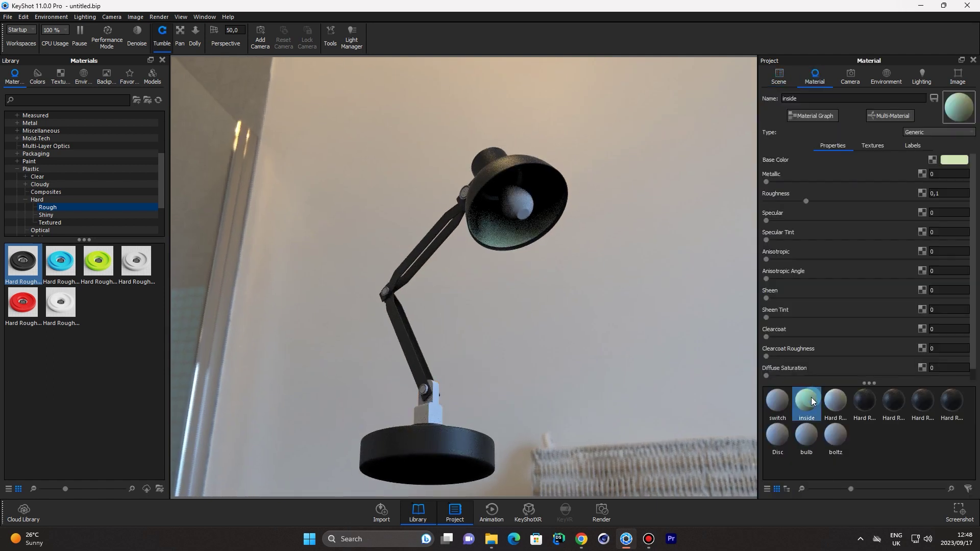
# Change the 'inside' material to type Plastic with a pure white #FFFFFF diffuse colour.
pyautogui.click(937, 134)
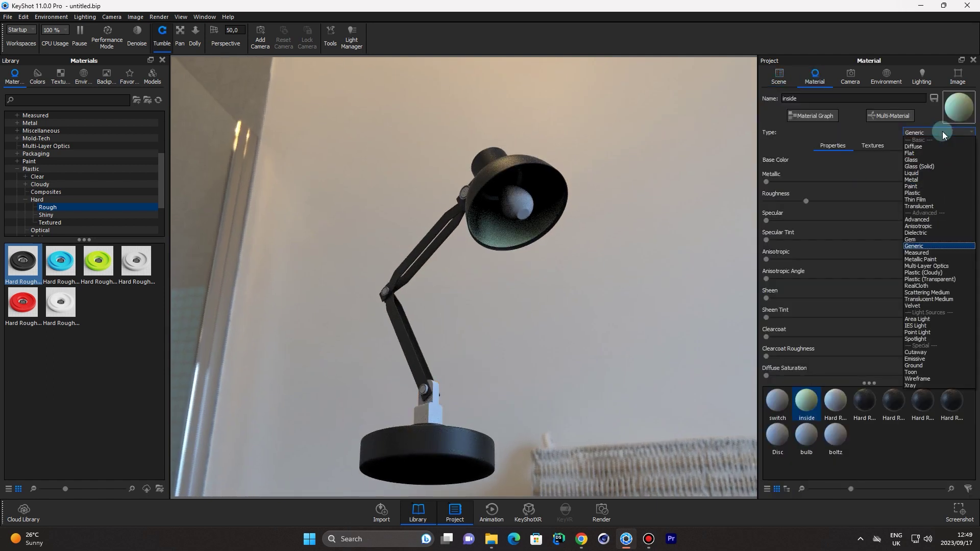
pyautogui.click(917, 192)
pyautogui.click(960, 160)
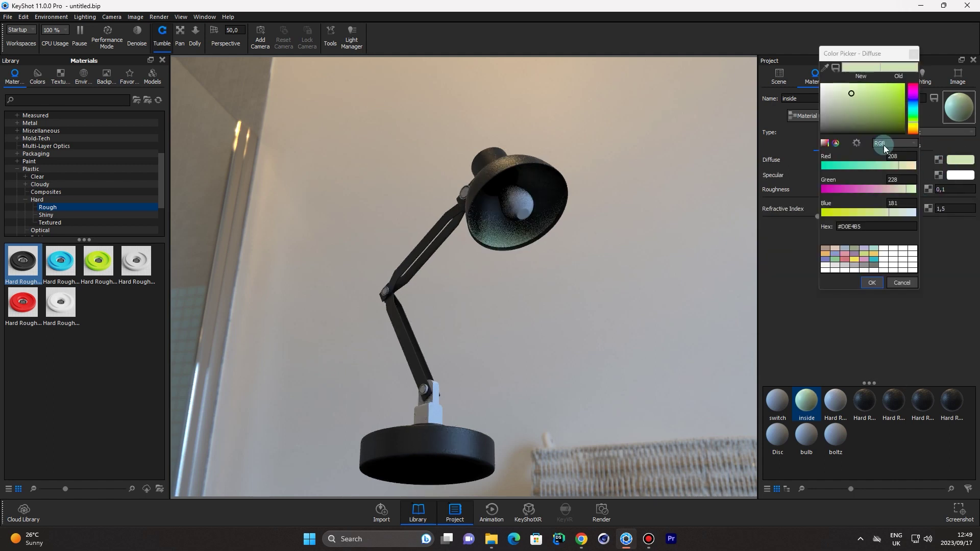
pyautogui.moveTo(826, 93); pyautogui.dragTo(809, 82)
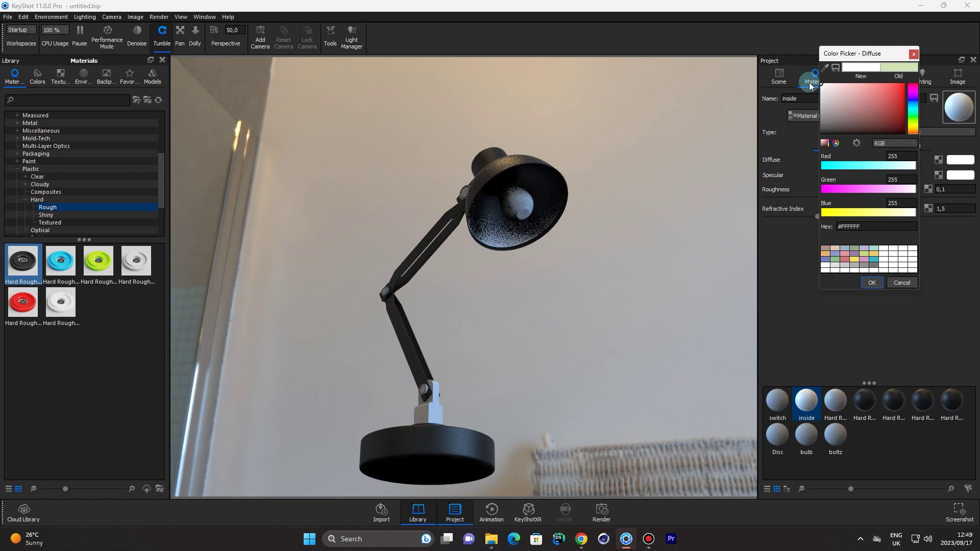
pyautogui.click(871, 282)
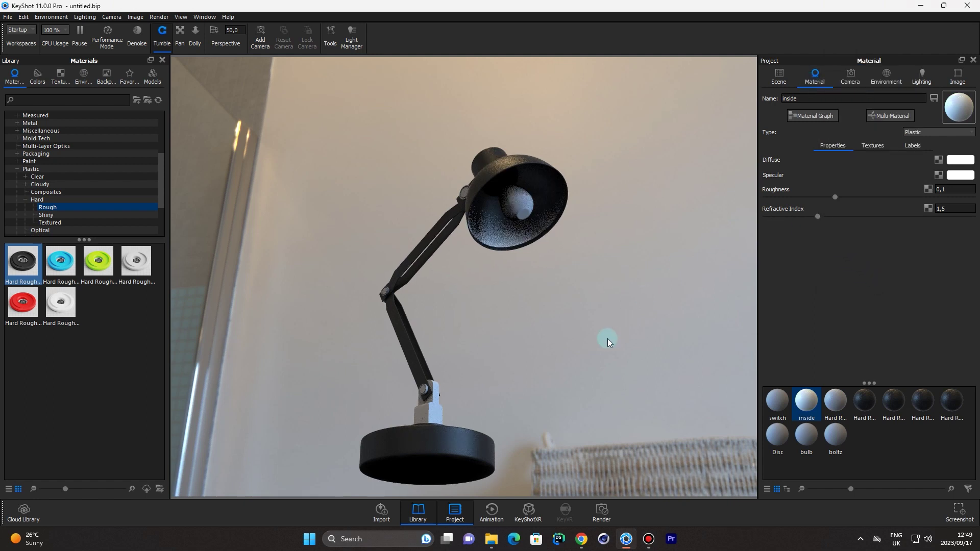
pyautogui.moveTo(553, 350); pyautogui.dragTo(692, 437)
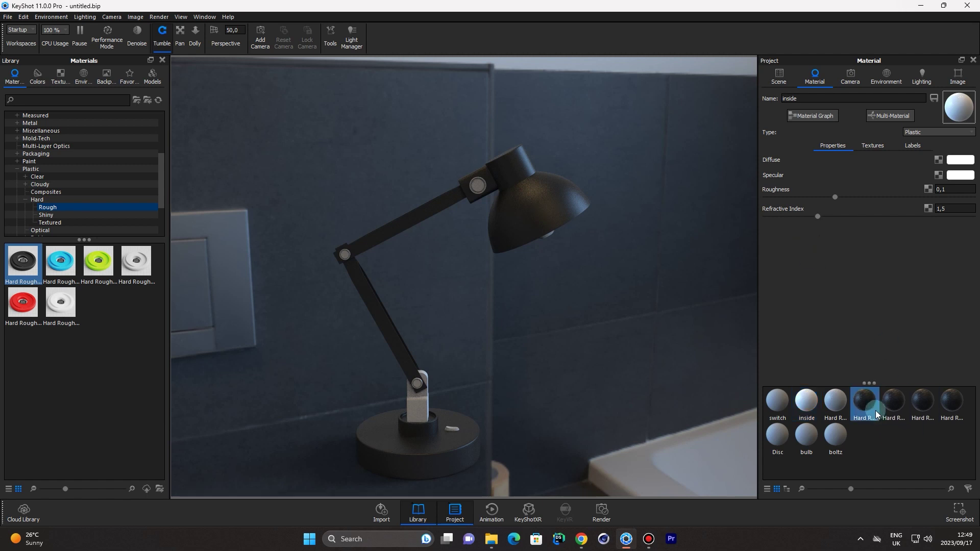
# Load smooth1.png as the diffuse texture of the lamp base's material.
pyautogui.click(779, 77)
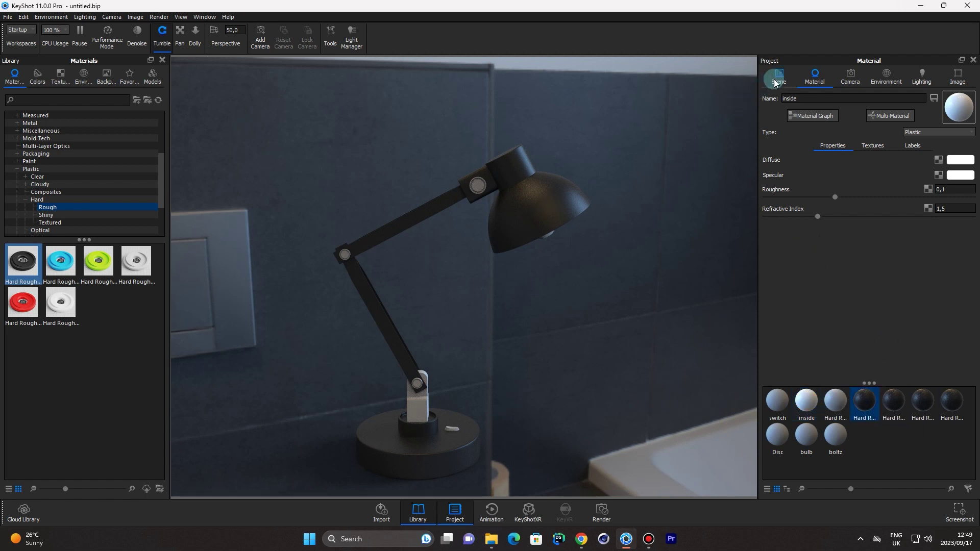
pyautogui.click(416, 452)
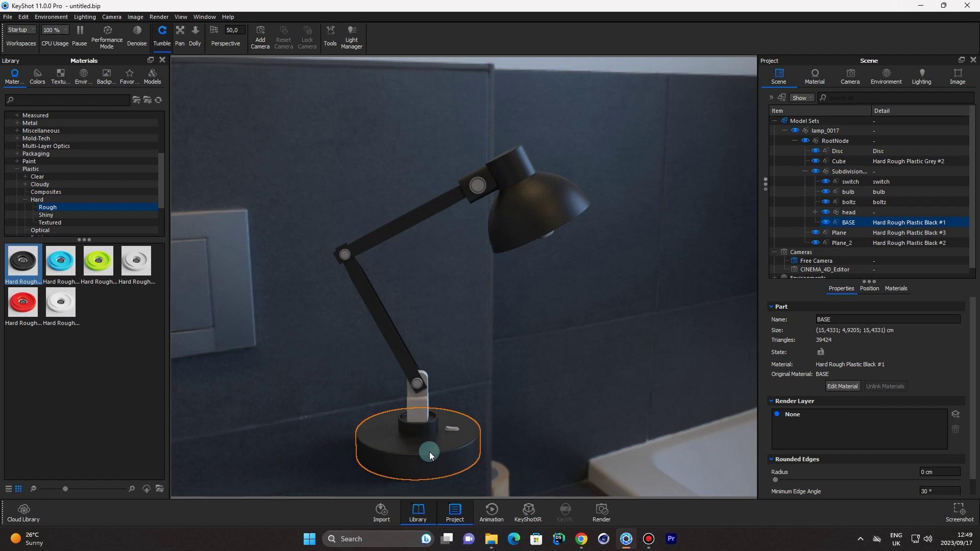
pyautogui.rightClick(430, 452)
pyautogui.click(482, 27)
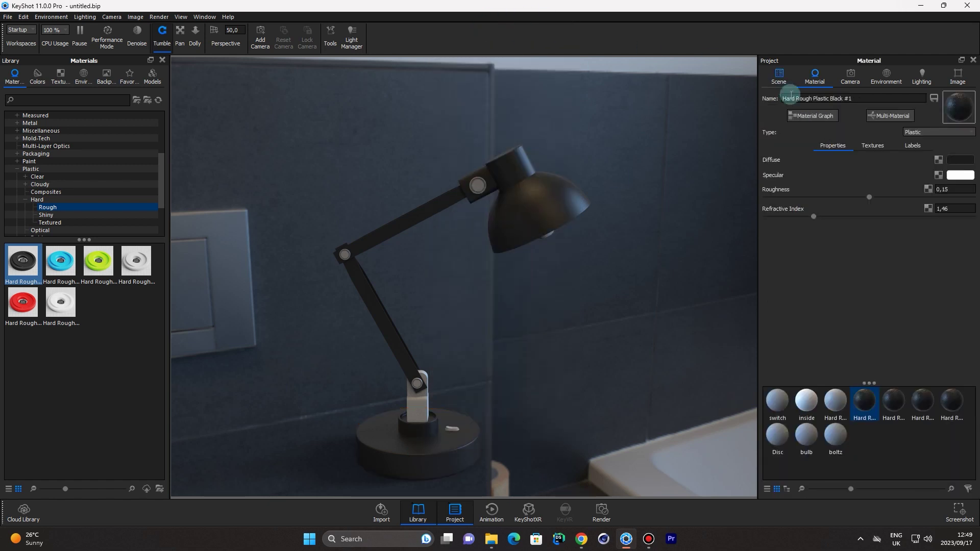
pyautogui.click(870, 149)
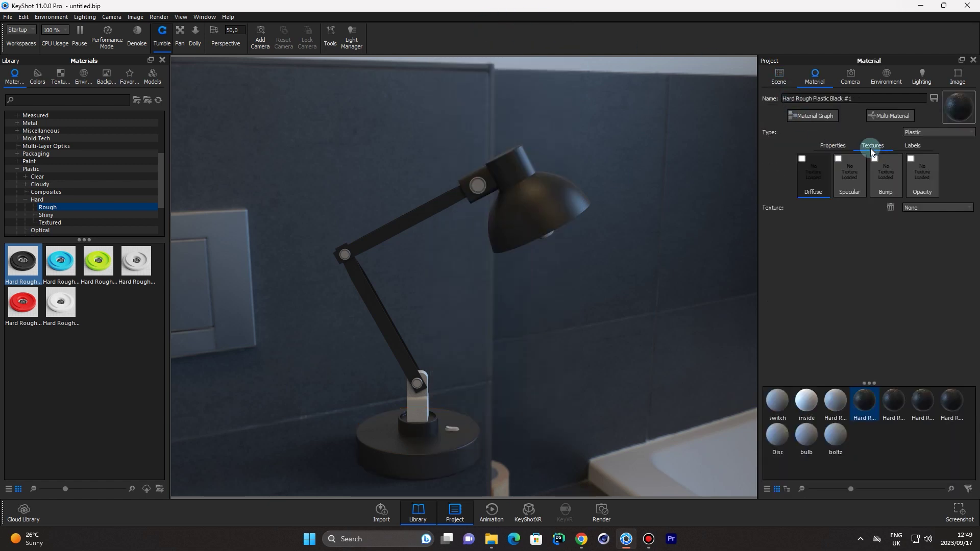
pyautogui.click(802, 159)
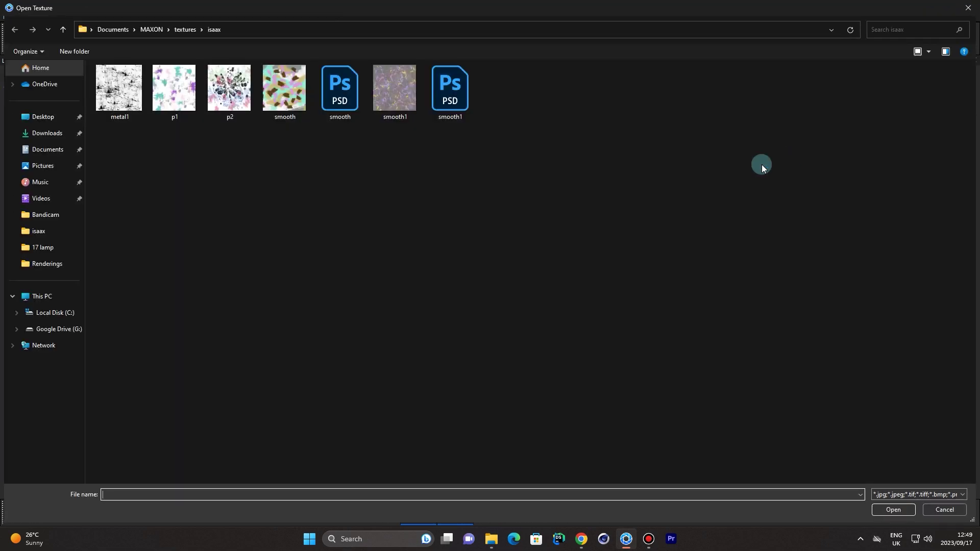
pyautogui.doubleClick(395, 104)
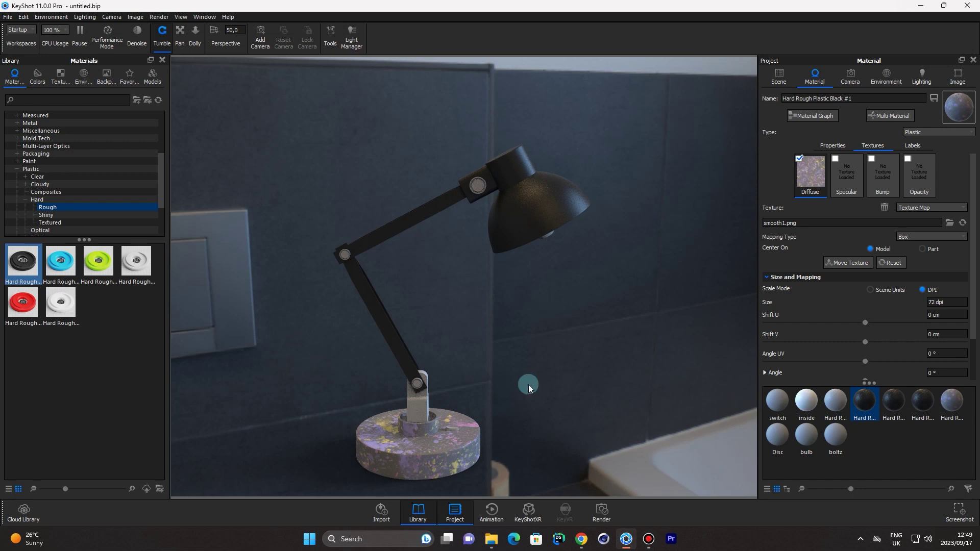
# Reuse the smooth1.png texture as the base's bump map and enable it.
pyautogui.click(179, 36)
pyautogui.moveTo(463, 291); pyautogui.dragTo(520, 263)
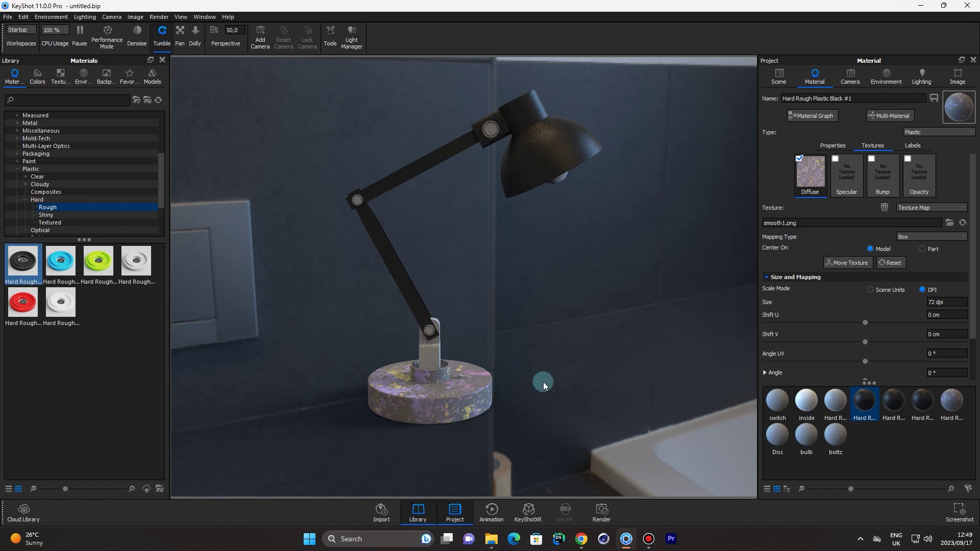
pyautogui.moveTo(543, 382)
pyautogui.mouseDown()
pyautogui.moveTo(538, 334)
pyautogui.moveTo(540, 386)
pyautogui.mouseUp()
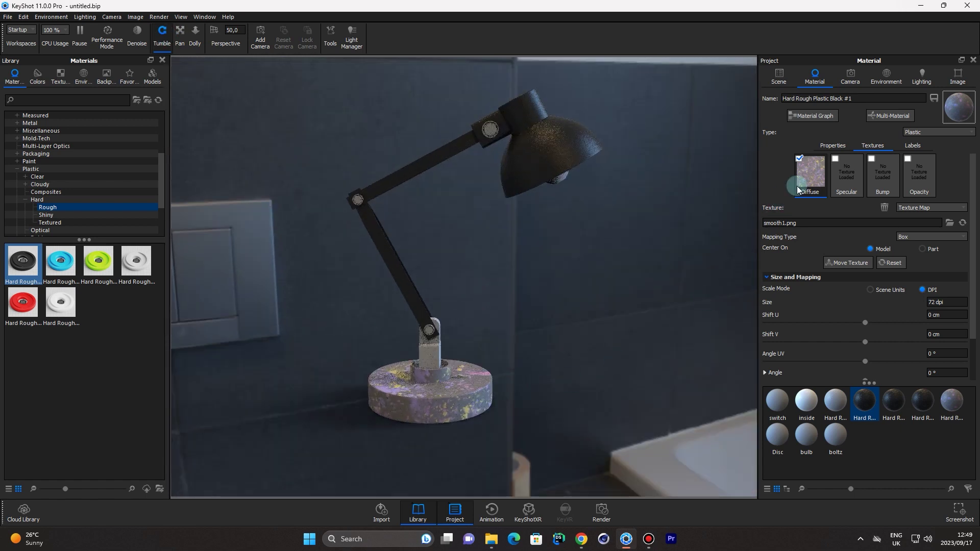
pyautogui.moveTo(803, 188); pyautogui.dragTo(871, 178)
pyautogui.click(787, 219)
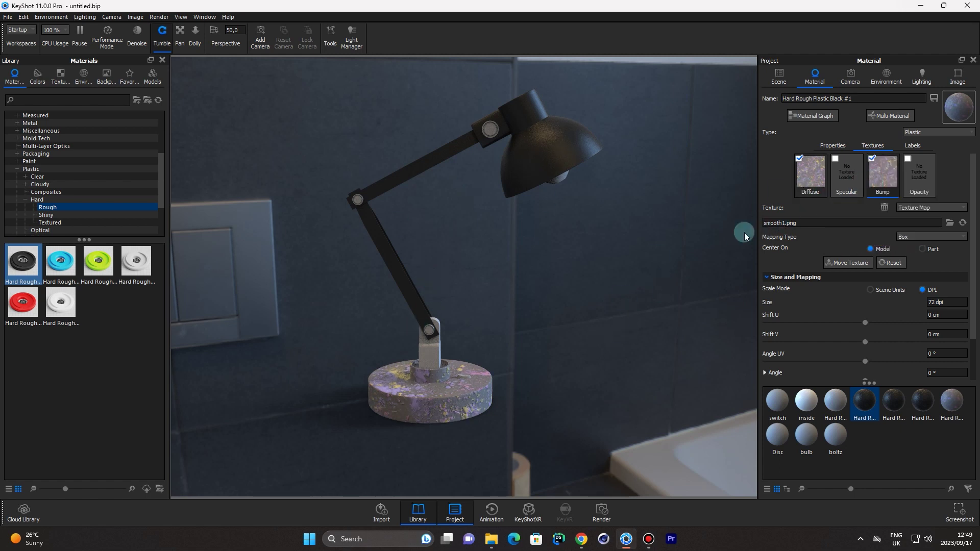
pyautogui.click(778, 79)
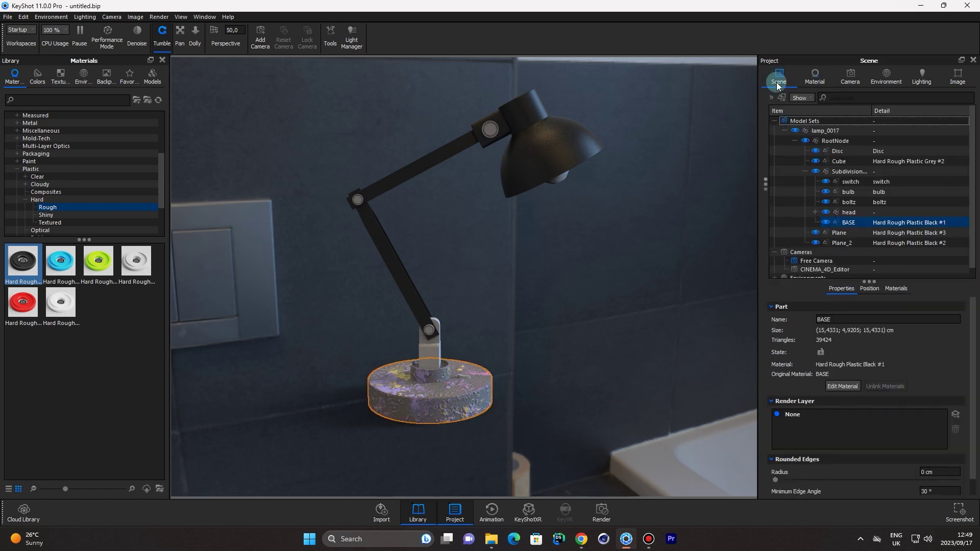
# Load smooth.png as the diffuse texture of the lower lamp arm's material.
pyautogui.click(394, 269)
pyautogui.rightClick(394, 269)
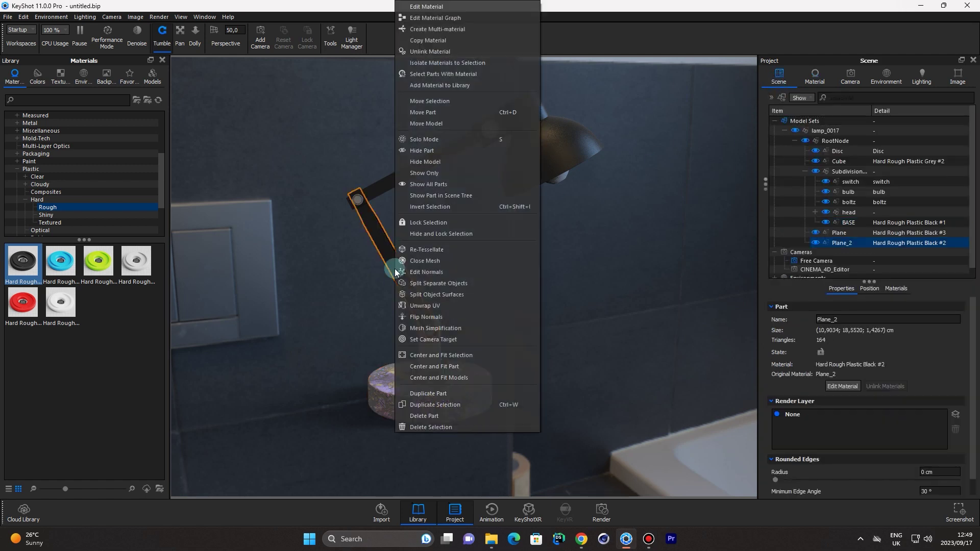
pyautogui.click(441, 11)
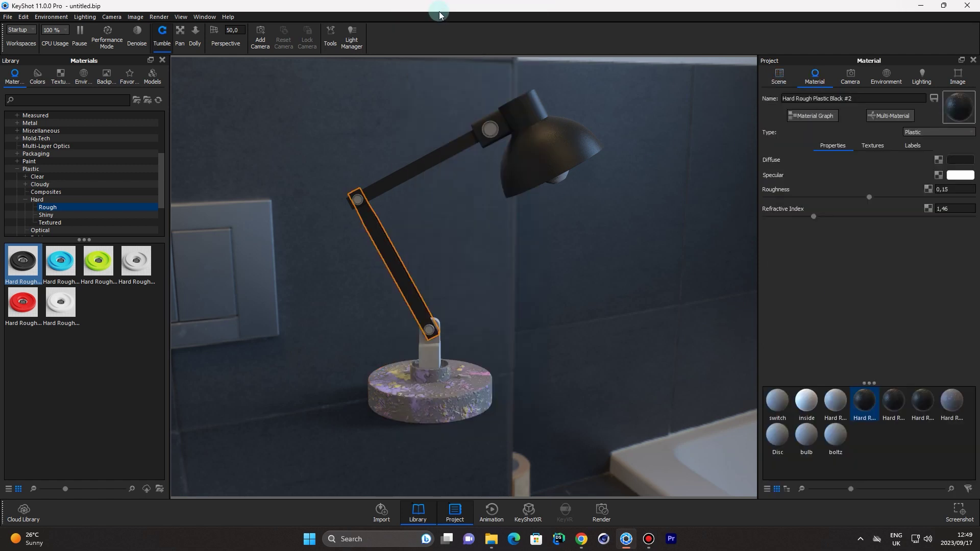
pyautogui.click(866, 150)
pyautogui.doubleClick(802, 159)
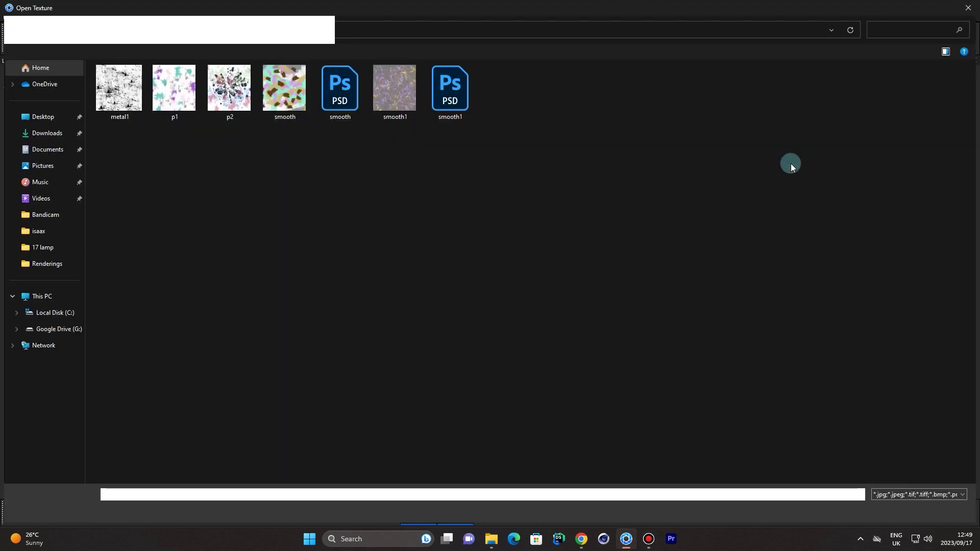
pyautogui.doubleClick(295, 102)
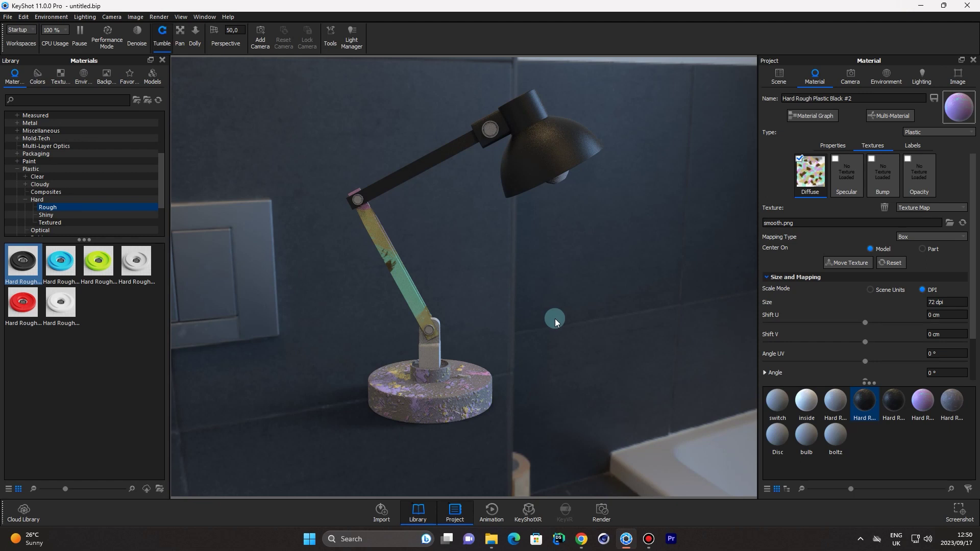
# Load smooth.png as the diffuse texture of the upper lamp arm's material.
pyautogui.click(779, 76)
pyautogui.click(446, 157)
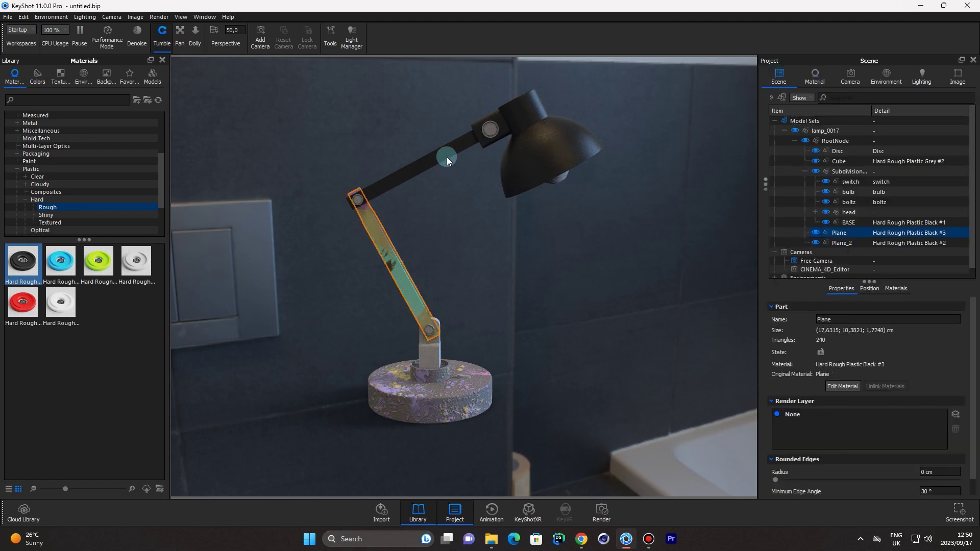
pyautogui.rightClick(442, 157)
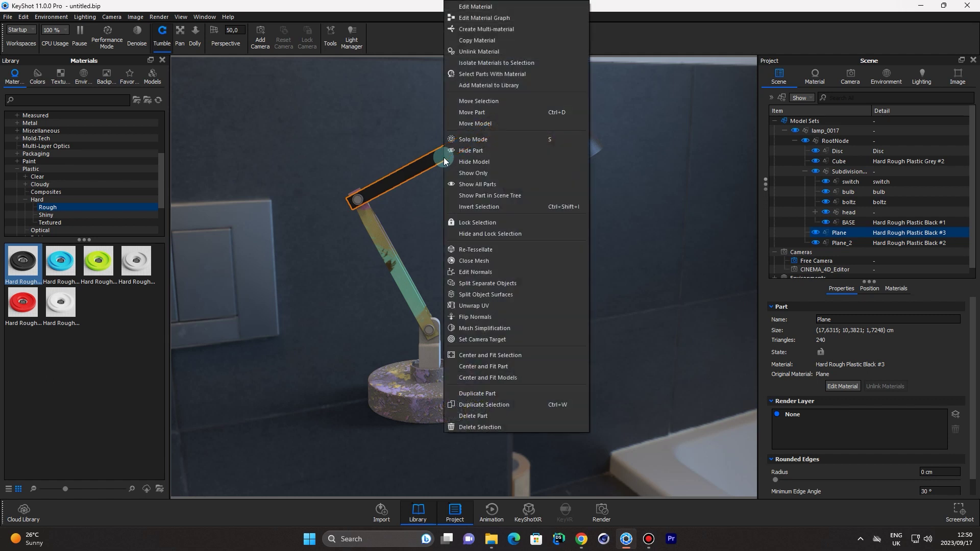
pyautogui.click(469, 10)
pyautogui.click(867, 147)
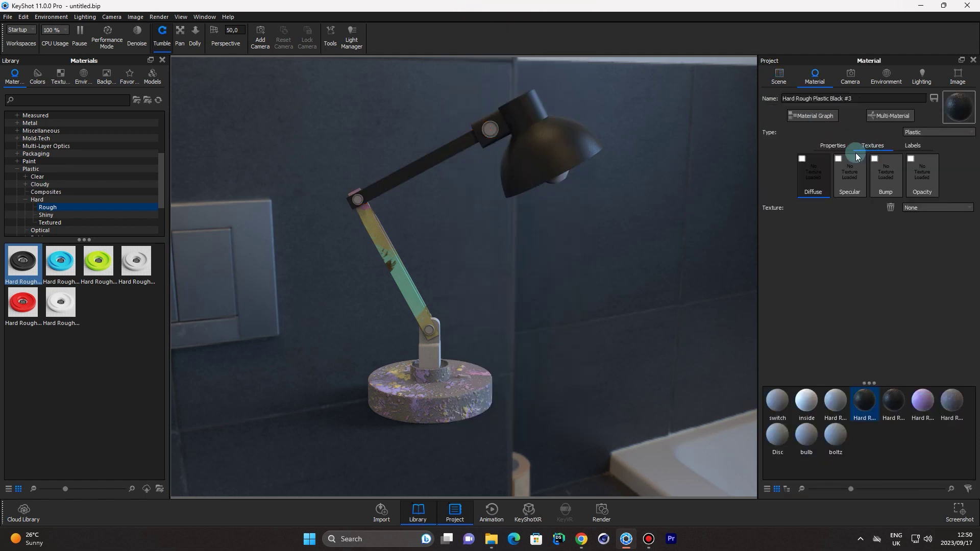
pyautogui.click(800, 160)
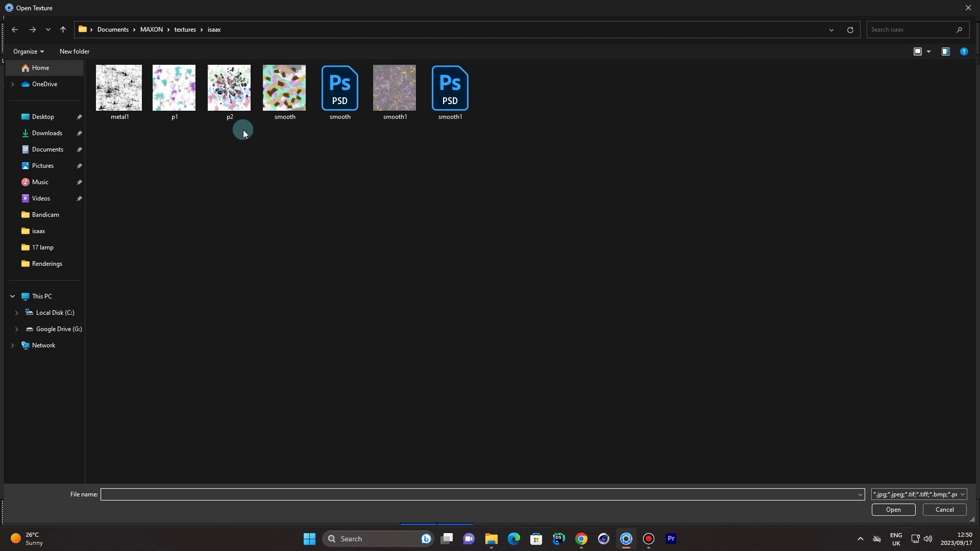
pyautogui.click(284, 97)
pyautogui.doubleClick(282, 95)
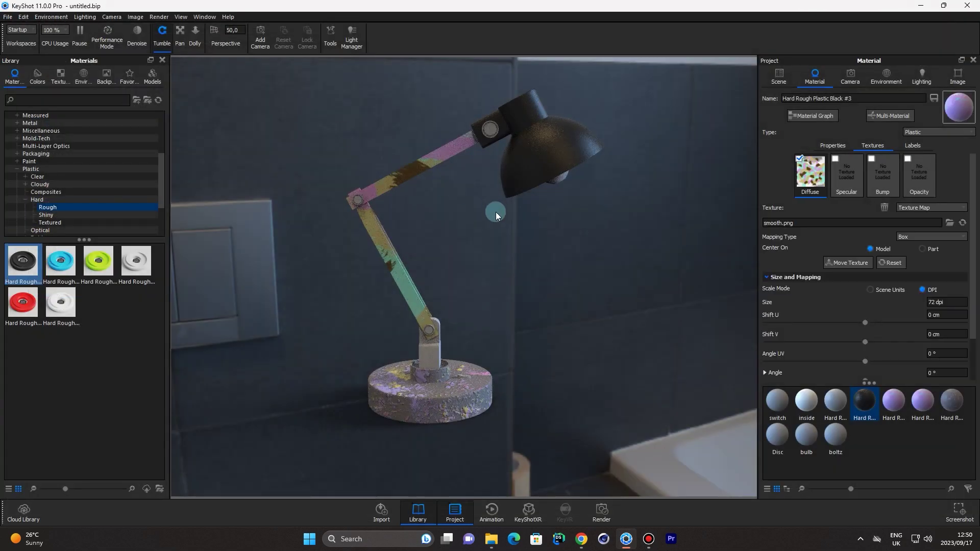
pyautogui.click(778, 77)
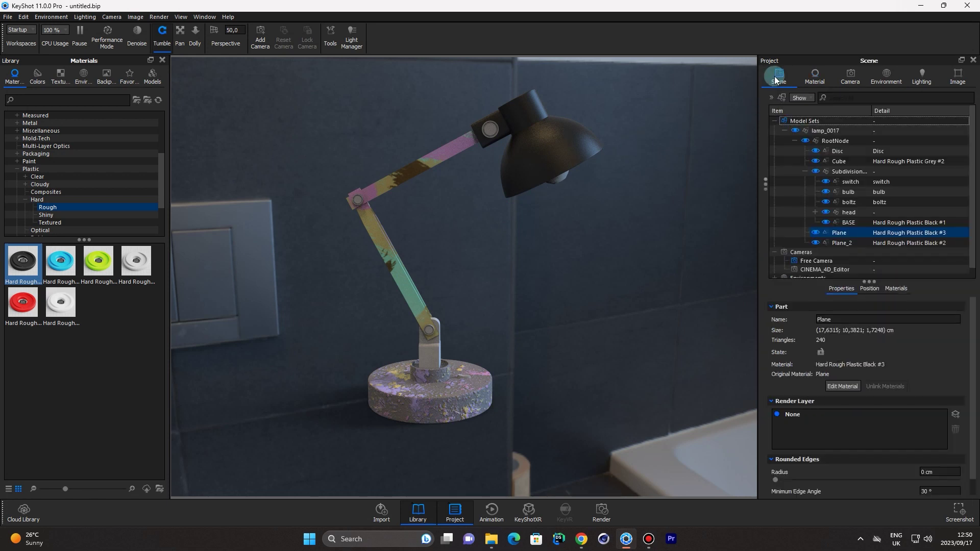
# Load metal1.png as the diffuse texture of the lamp head's material.
pyautogui.click(571, 154)
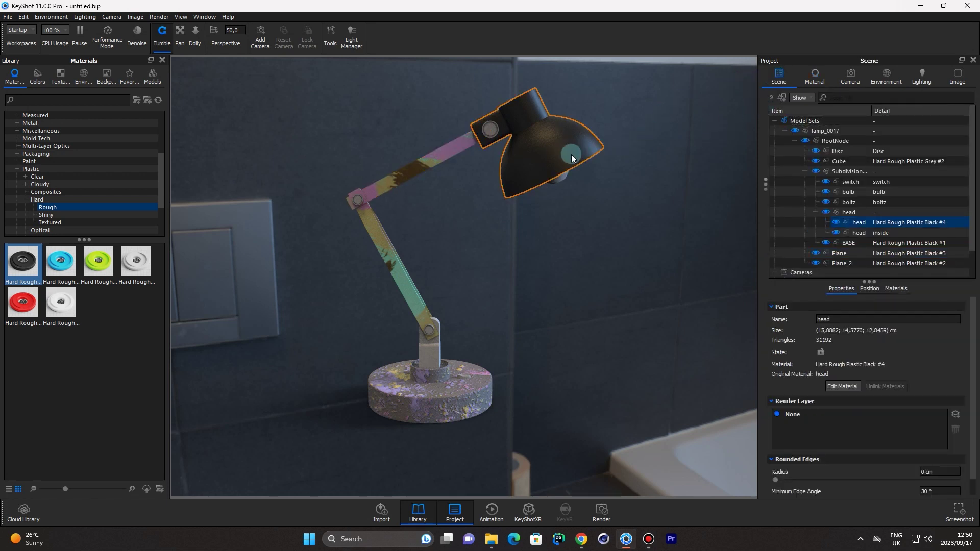
pyautogui.rightClick(570, 154)
pyautogui.click(620, 21)
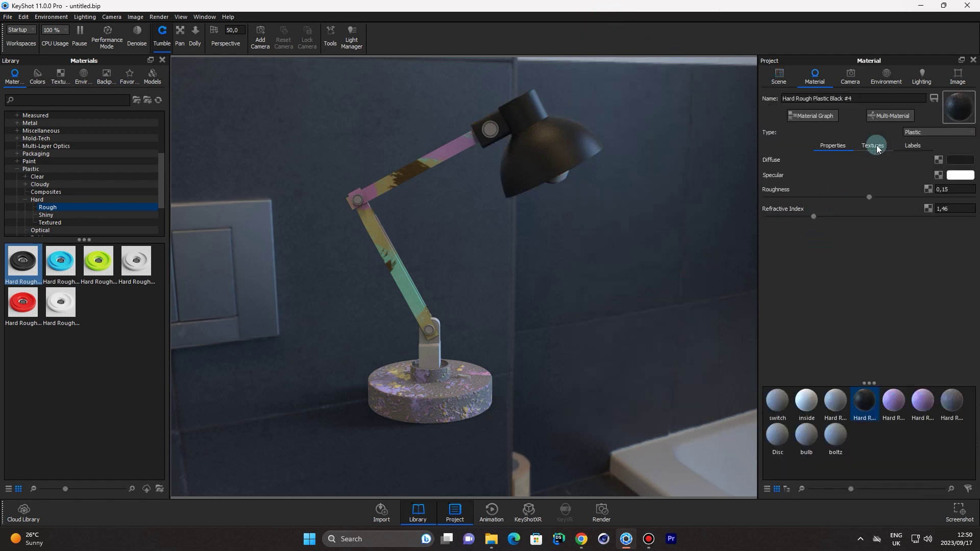
pyautogui.click(875, 146)
pyautogui.click(800, 159)
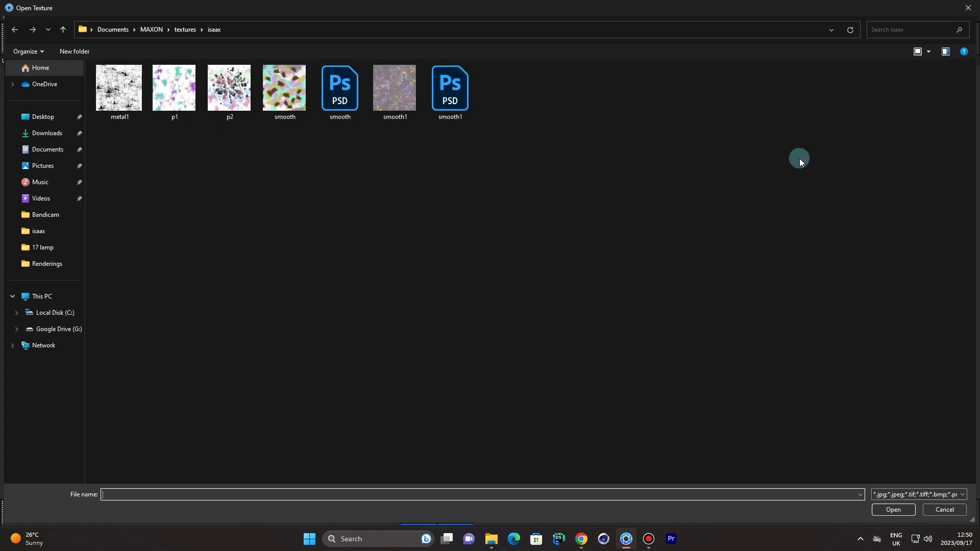
pyautogui.doubleClick(118, 88)
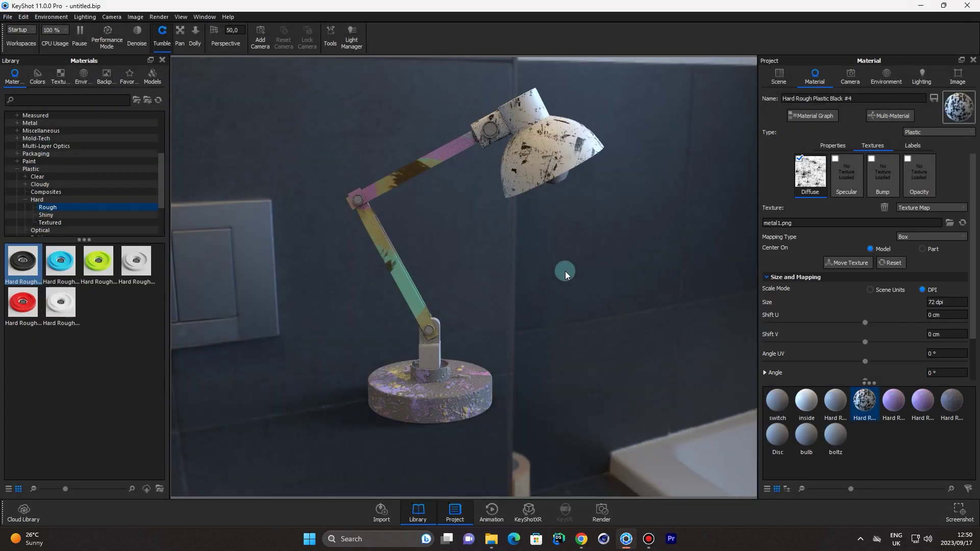
pyautogui.moveTo(565, 271); pyautogui.dragTo(500, 284)
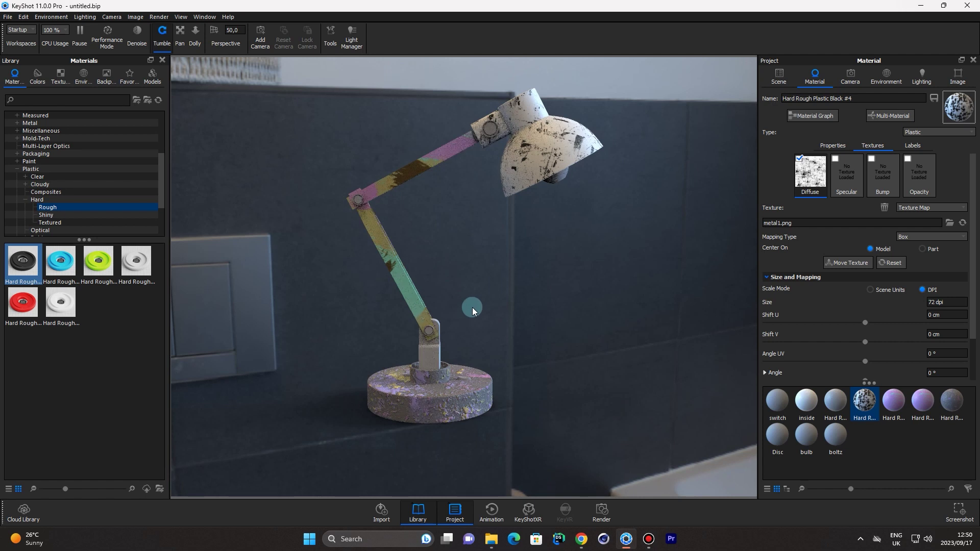
# Enable the diffuse texture on the Cube stem piece's material and load metal1.png.
pyautogui.click(779, 78)
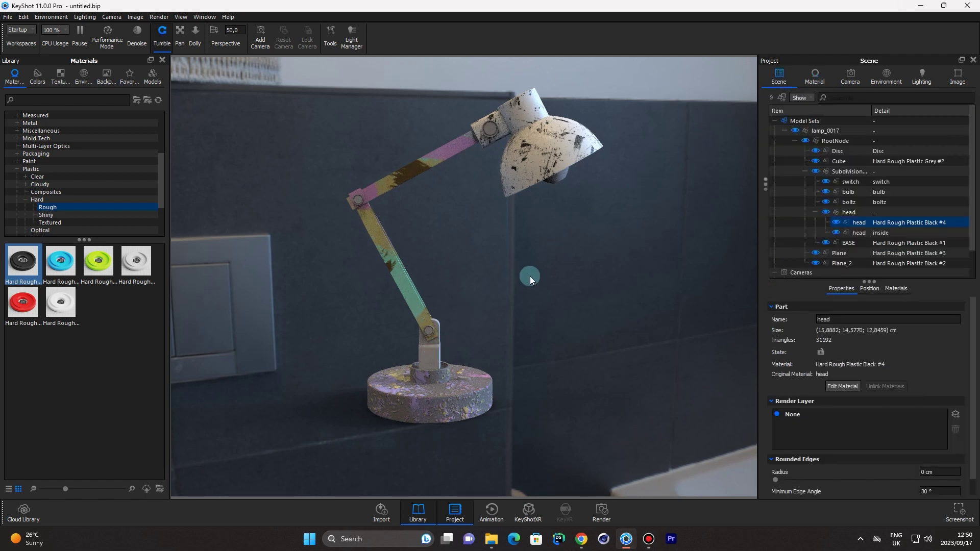
pyautogui.click(440, 351)
pyautogui.rightClick(436, 353)
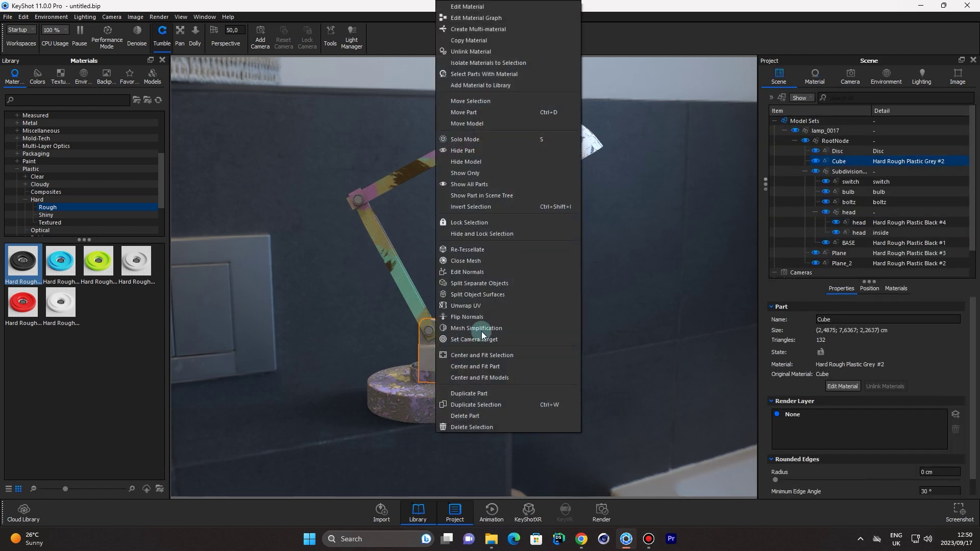
pyautogui.click(516, 9)
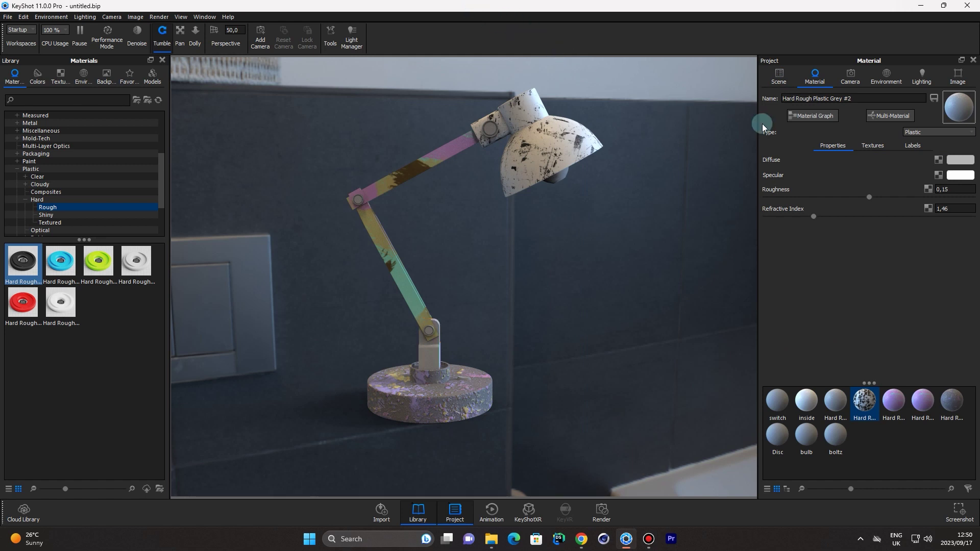
pyautogui.click(873, 146)
pyautogui.click(811, 167)
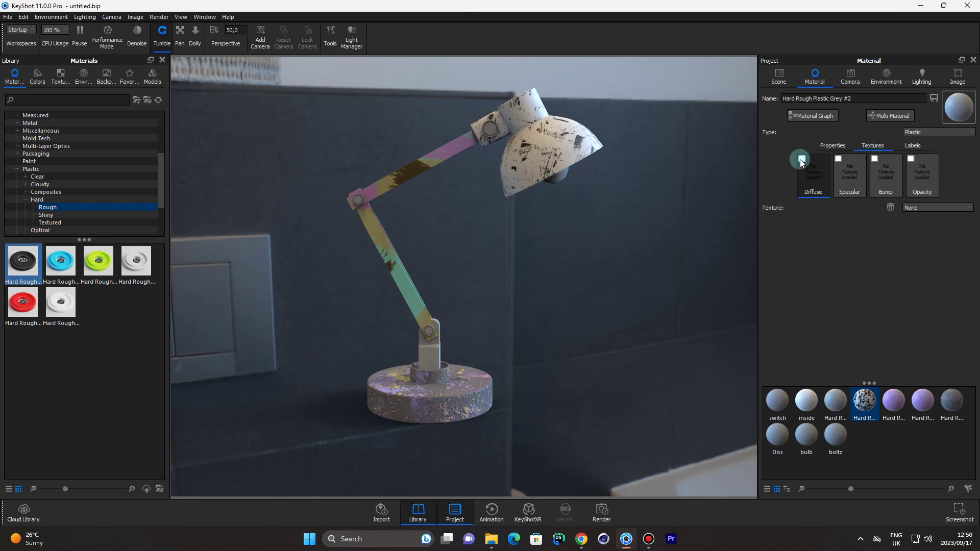
pyautogui.click(801, 161)
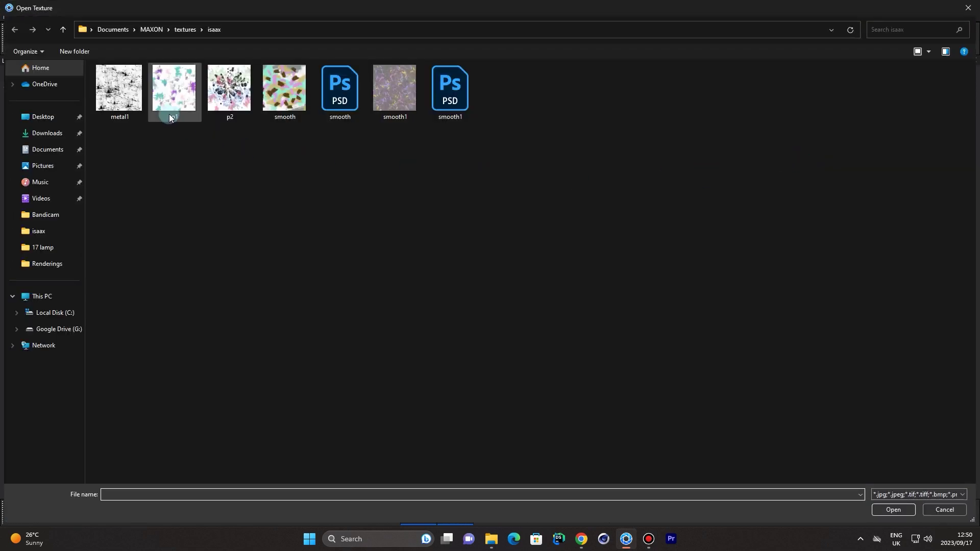
pyautogui.doubleClick(130, 100)
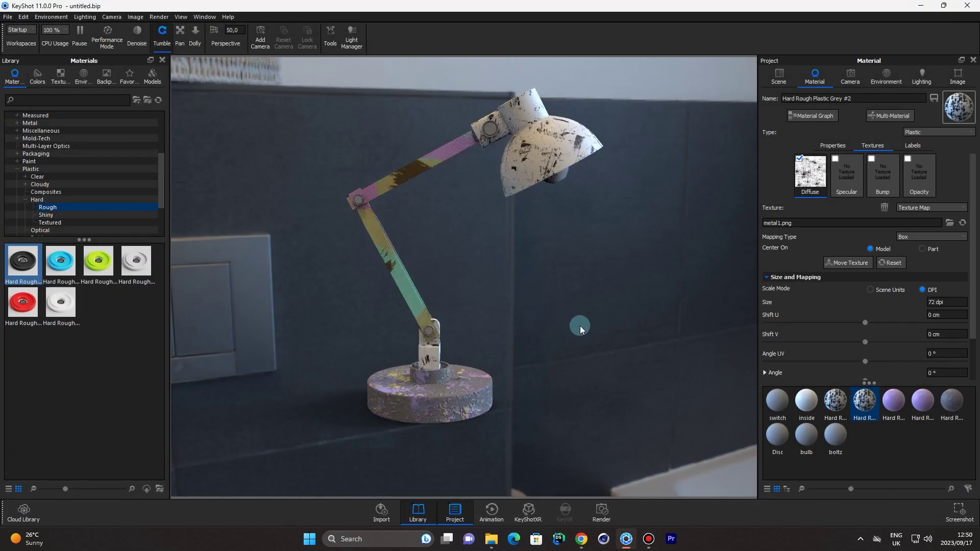
pyautogui.moveTo(614, 351); pyautogui.dragTo(584, 303)
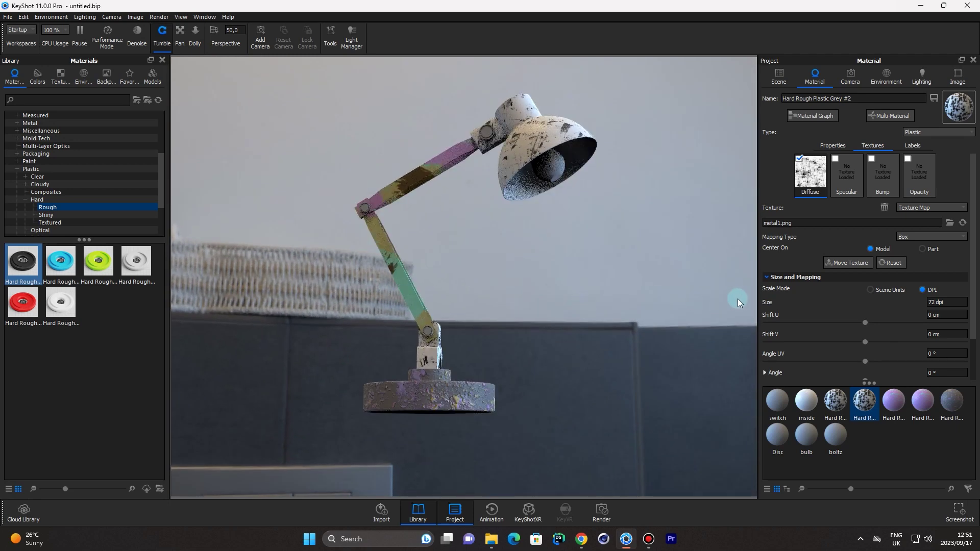
# Set the 'inside' material's diffuse colour to red #D65555.
pyautogui.click(806, 401)
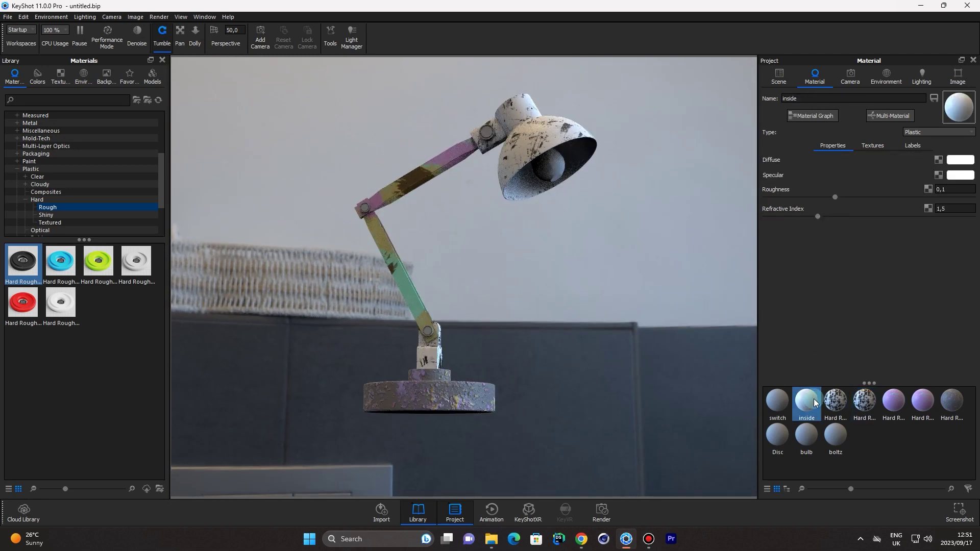
pyautogui.click(963, 160)
pyautogui.click(882, 123)
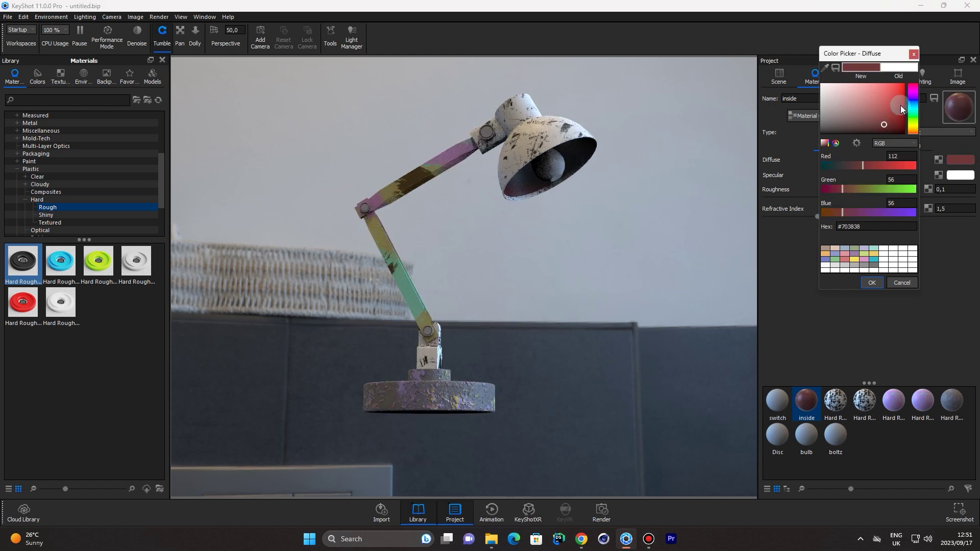
pyautogui.click(900, 105)
pyautogui.click(891, 98)
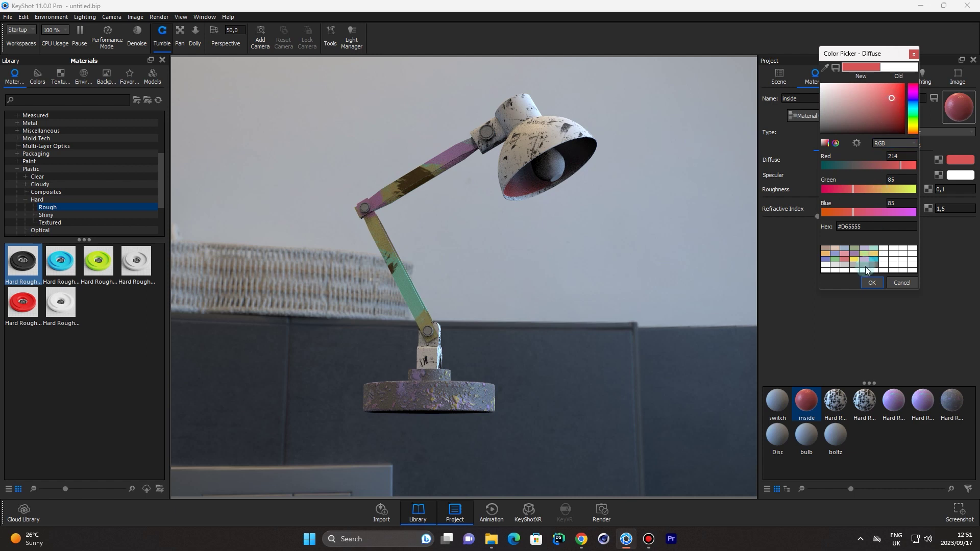
pyautogui.click(868, 287)
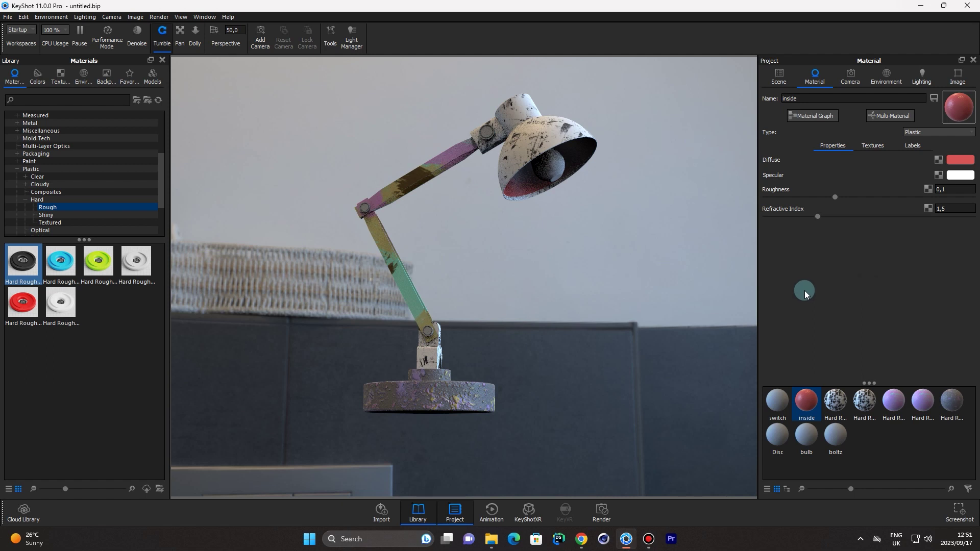
# Orbit, zoom and pan to frame the lamp shade's red interior.
pyautogui.moveTo(698, 298); pyautogui.dragTo(630, 172)
pyautogui.scroll(3, 645, 171)
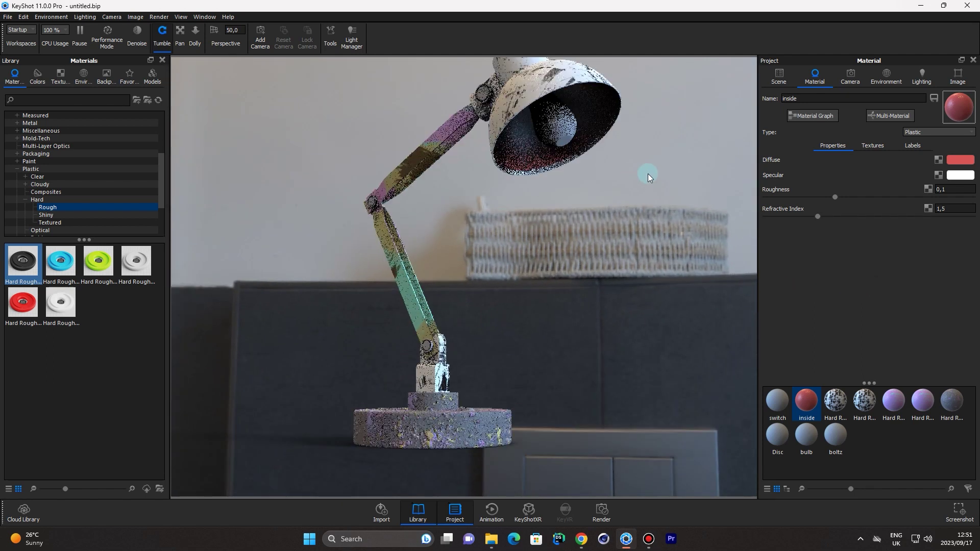
pyautogui.click(179, 34)
pyautogui.moveTo(528, 180); pyautogui.dragTo(624, 293)
pyautogui.scroll(-3, 567, 209)
pyautogui.scroll(5, 627, 186)
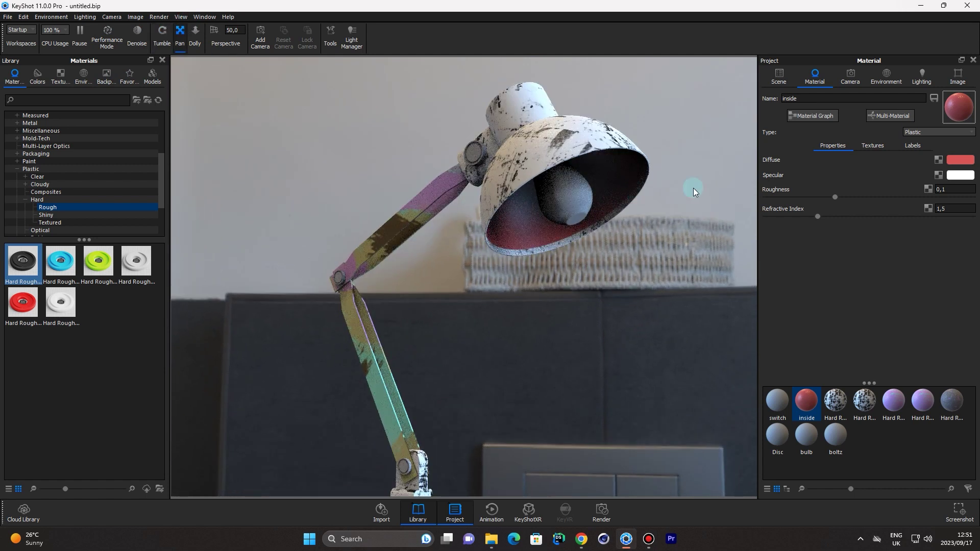
pyautogui.click(778, 77)
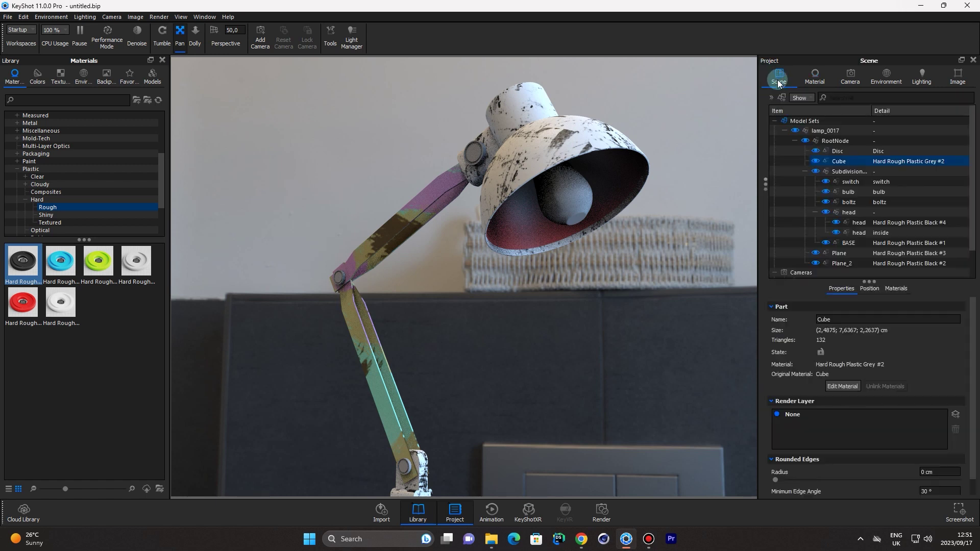
# Hide the outer head shell to reveal the red interior, then locate the boltz part.
pyautogui.click(852, 231)
pyautogui.click(857, 223)
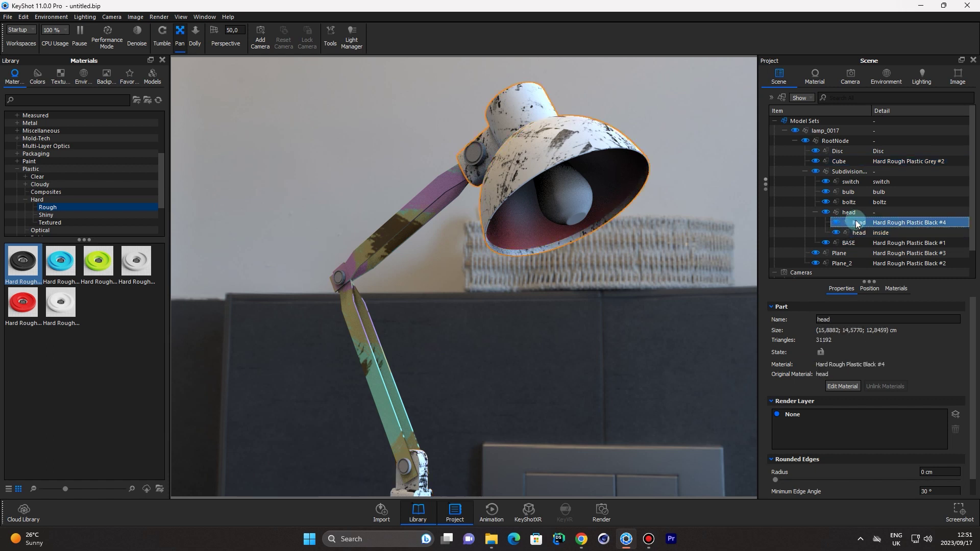
pyautogui.click(836, 223)
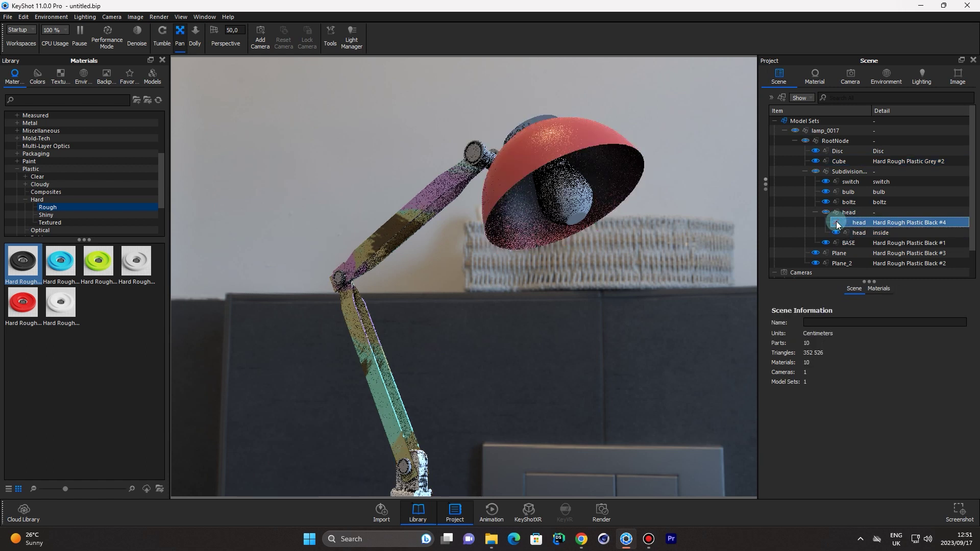
pyautogui.click(626, 189)
pyautogui.click(570, 199)
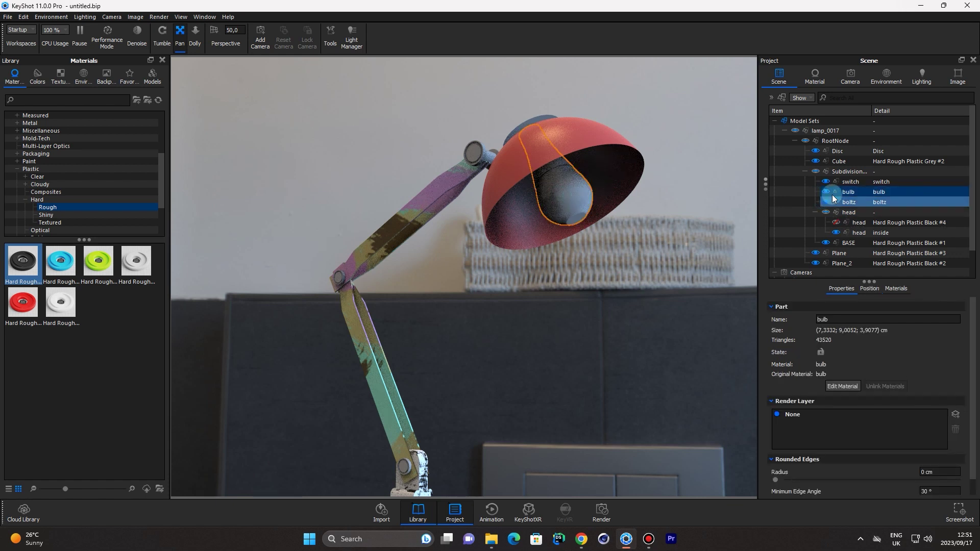
pyautogui.click(846, 182)
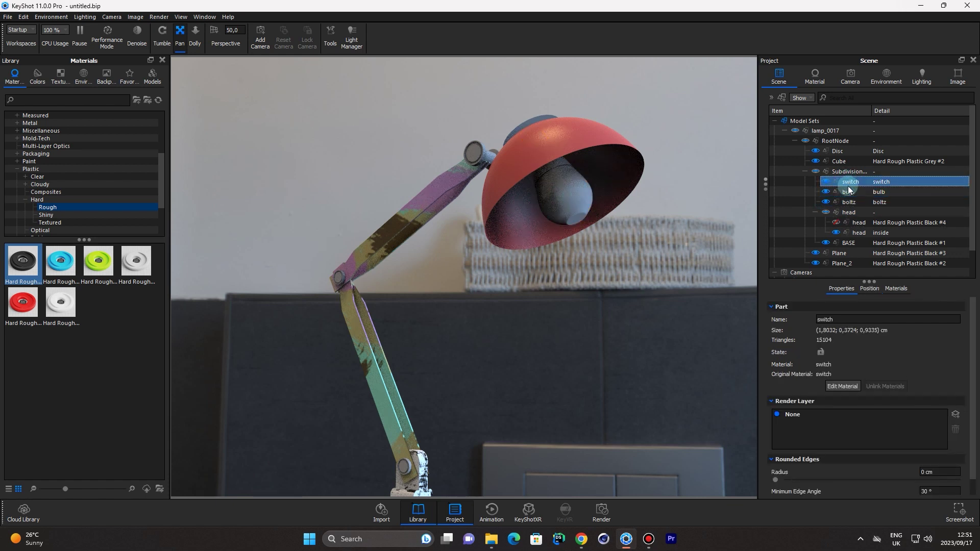
pyautogui.click(847, 193)
pyautogui.click(847, 201)
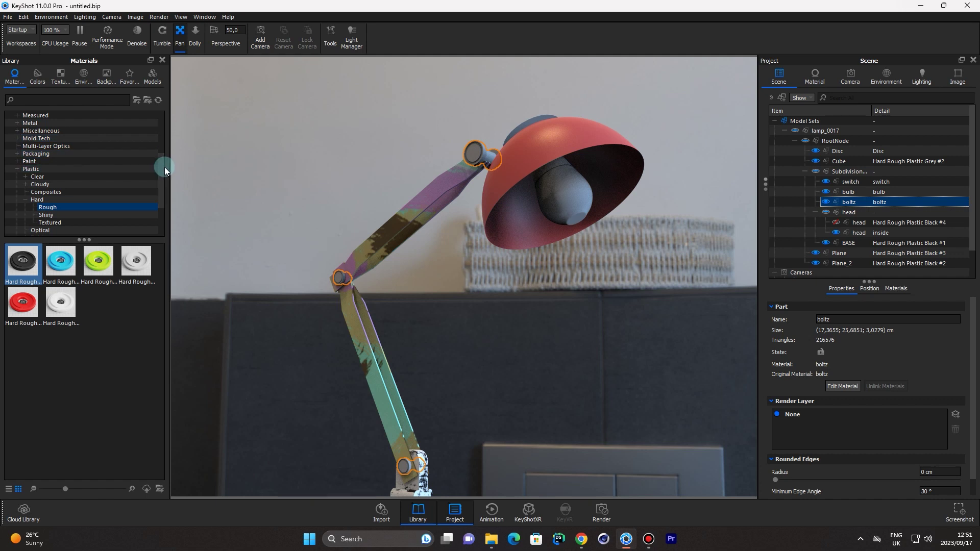
# Drag Aluminum Rough from Metal > Aluminum onto the boltz part in the Scene tree.
pyautogui.moveTo(160, 169); pyautogui.dragTo(161, 173)
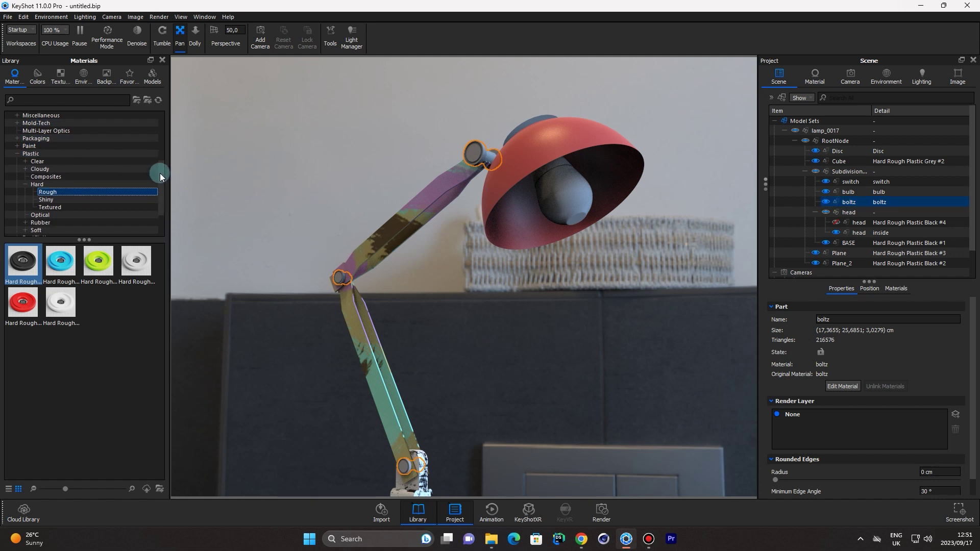
pyautogui.click(17, 153)
pyautogui.click(54, 161)
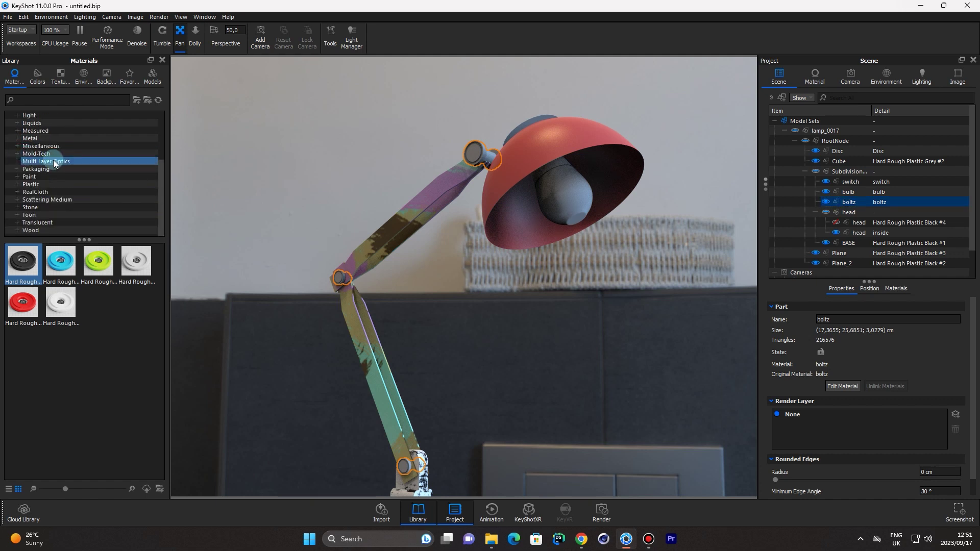
pyautogui.click(17, 139)
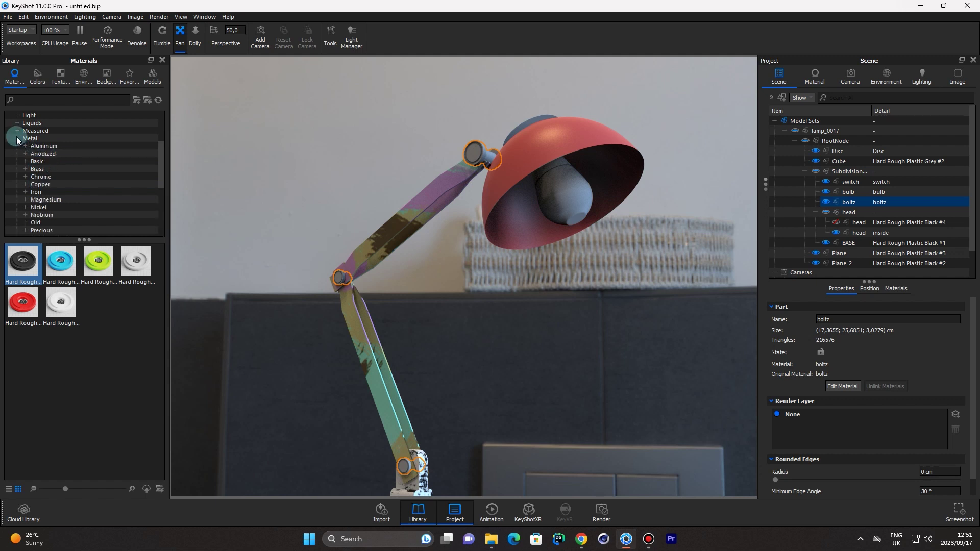
pyautogui.click(33, 145)
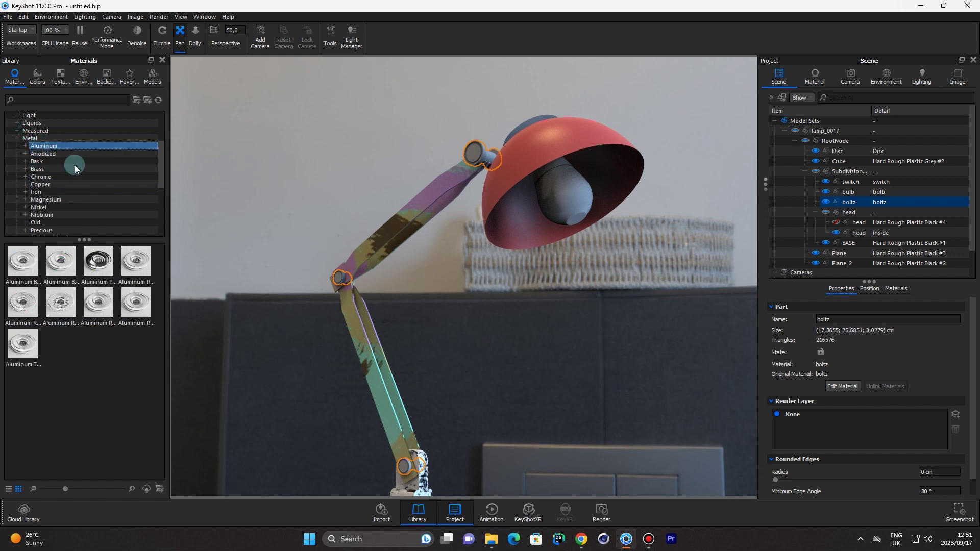
pyautogui.click(129, 260)
pyautogui.moveTo(130, 264)
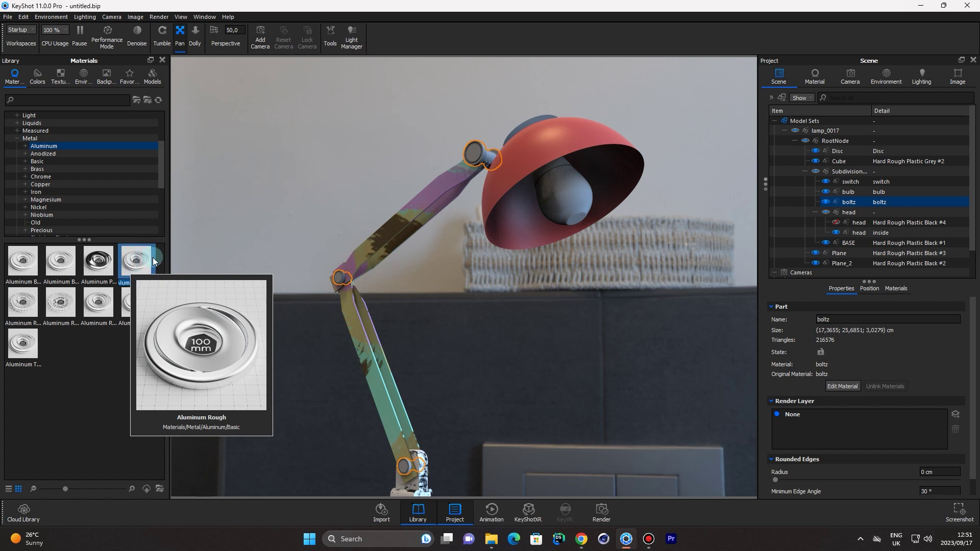
pyautogui.click(144, 222)
pyautogui.click(44, 146)
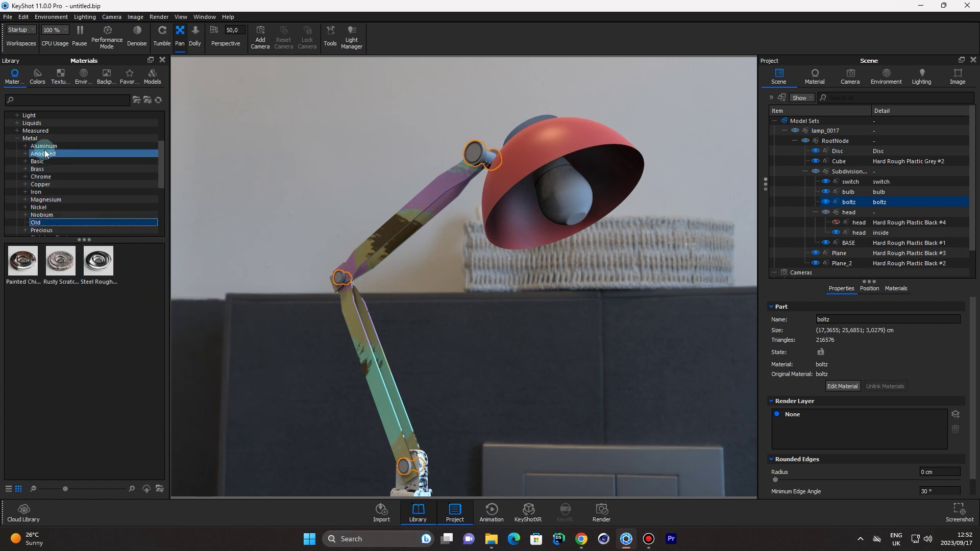
pyautogui.moveTo(137, 262); pyautogui.dragTo(849, 207)
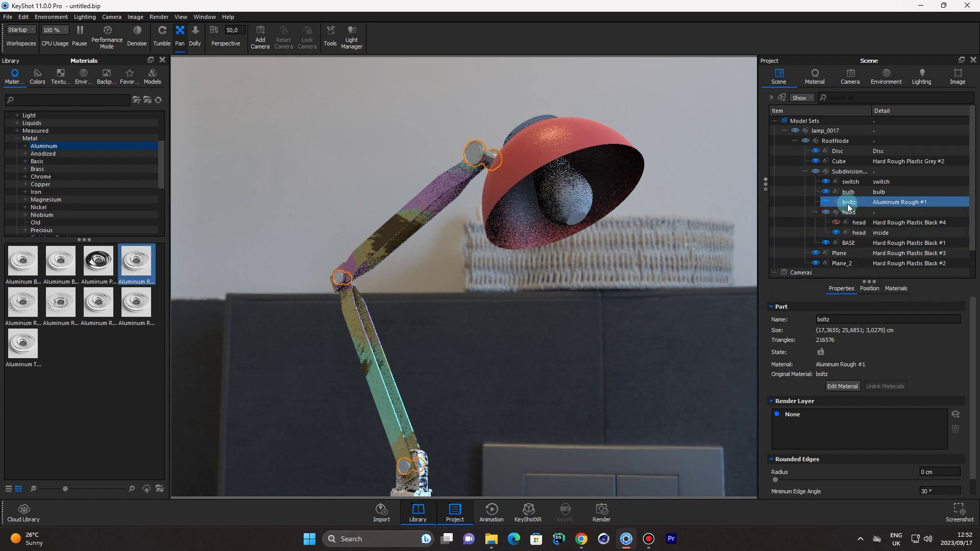
pyautogui.click(579, 199)
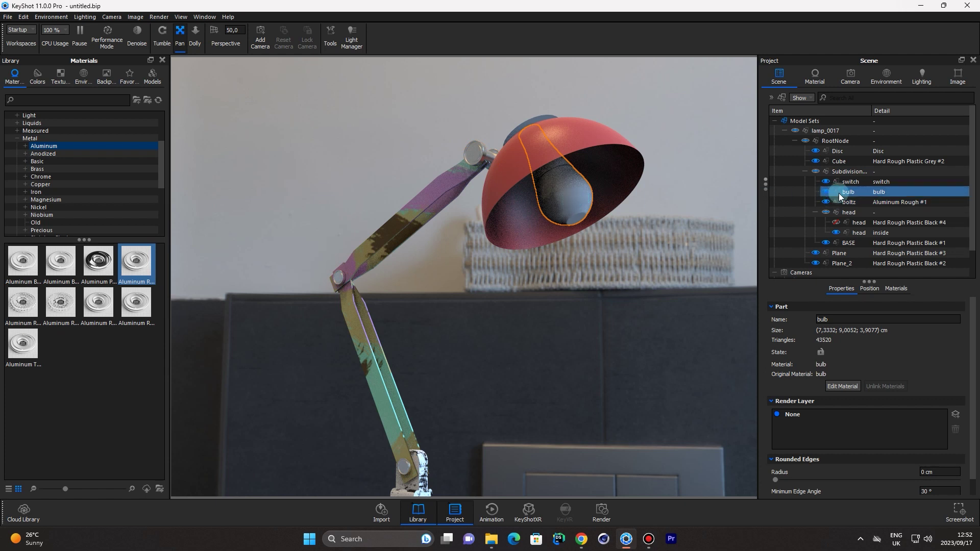
# Give the bulb the Emissive White material from the Light > Emissive library.
pyautogui.moveTo(849, 193)
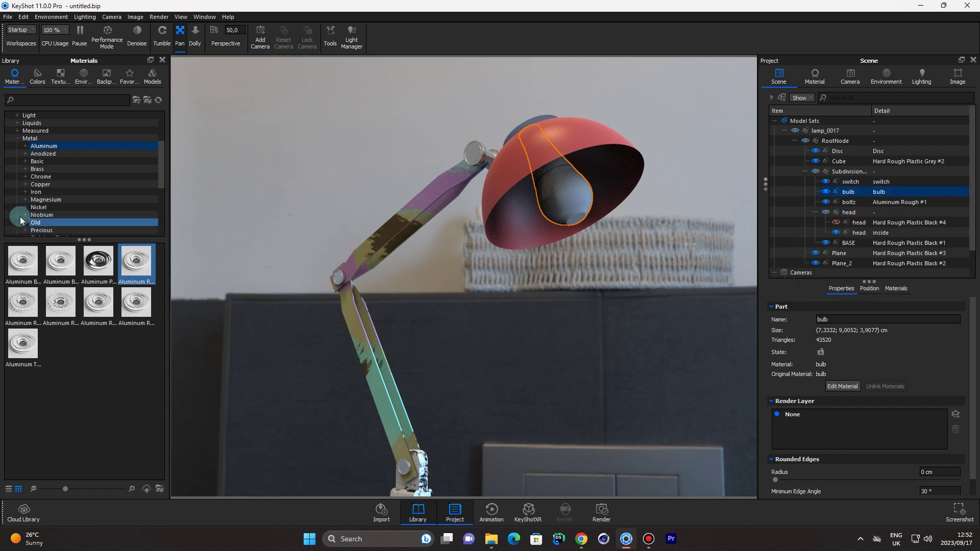
pyautogui.click(17, 138)
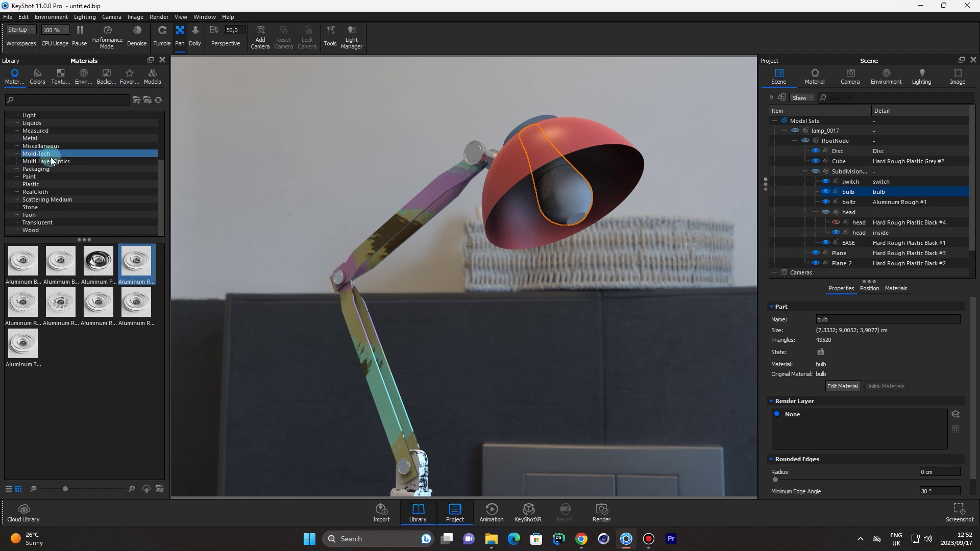
pyautogui.click(18, 116)
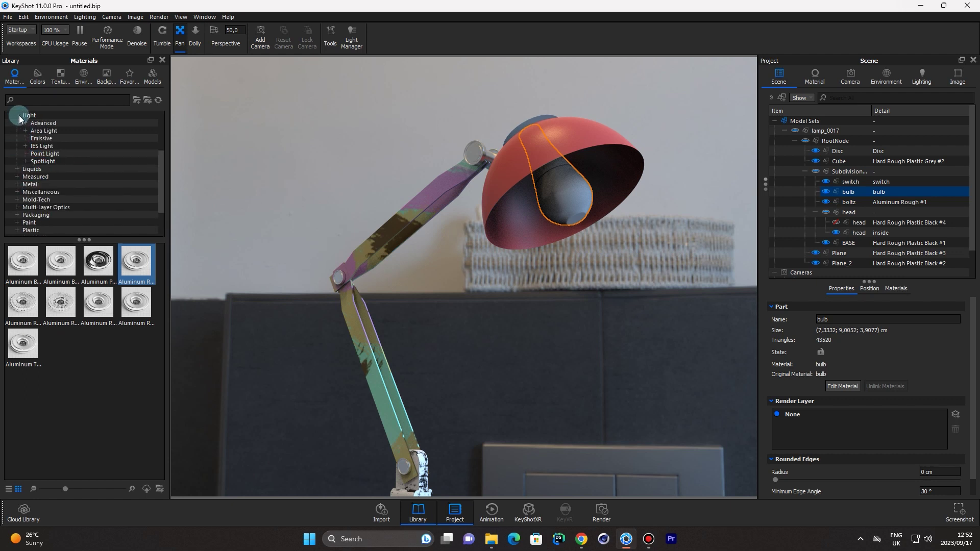
pyautogui.click(46, 138)
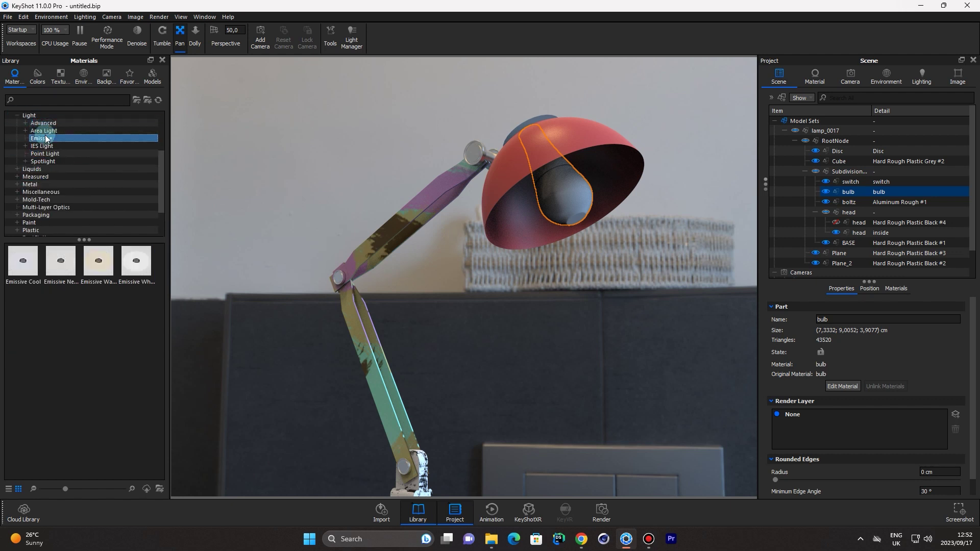
pyautogui.click(117, 247)
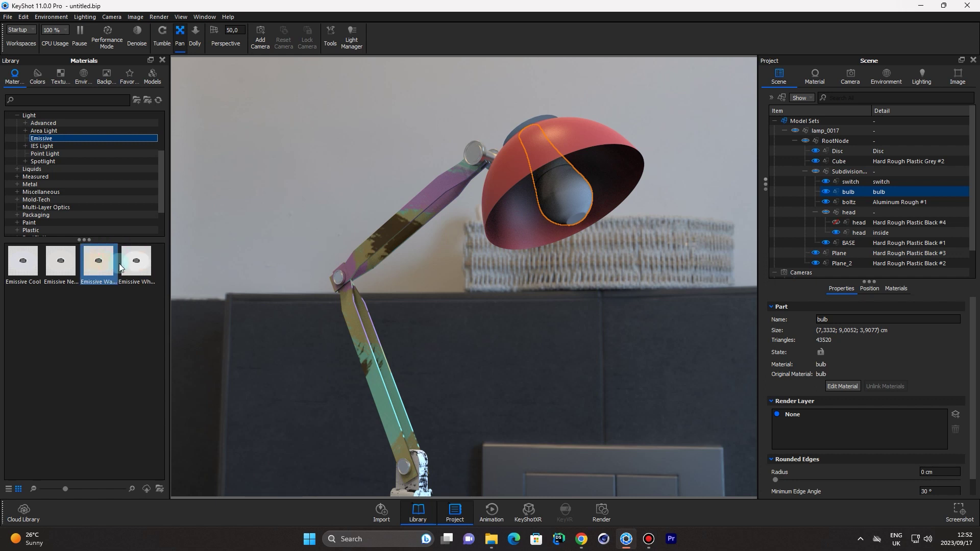
pyautogui.moveTo(130, 265); pyautogui.dragTo(846, 192)
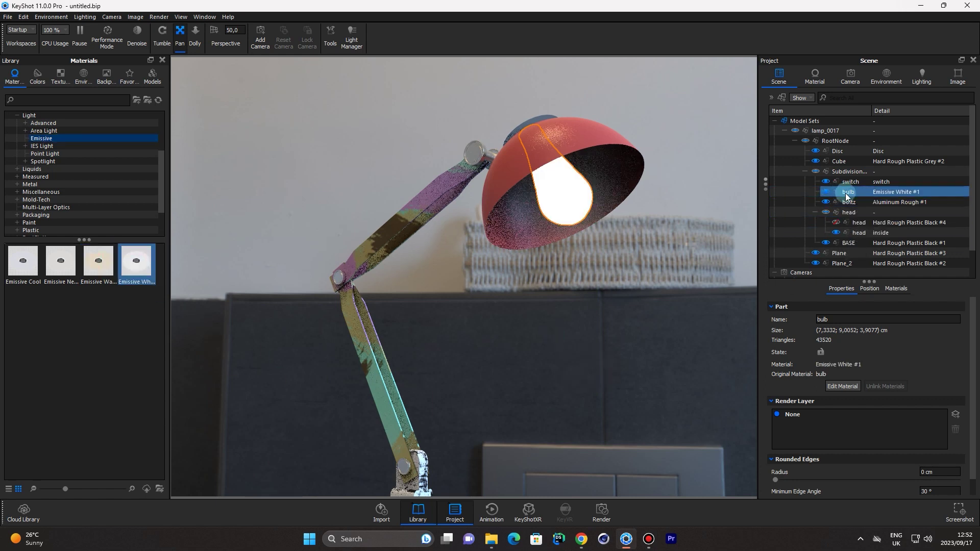
pyautogui.click(820, 225)
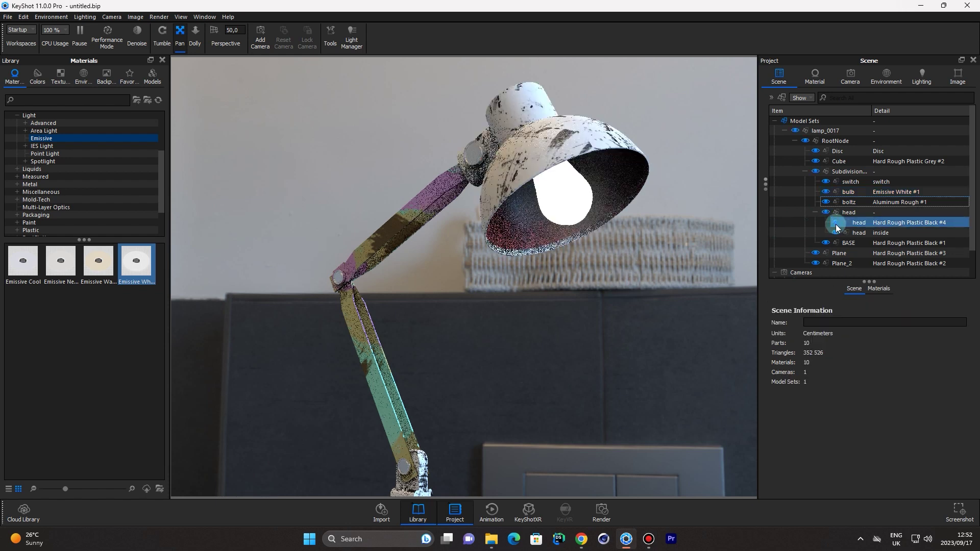
# Dolly out, shift the lamp up-left and orbit so the whole lamp and base show.
pyautogui.click(778, 235)
pyautogui.scroll(-5, 580, 327)
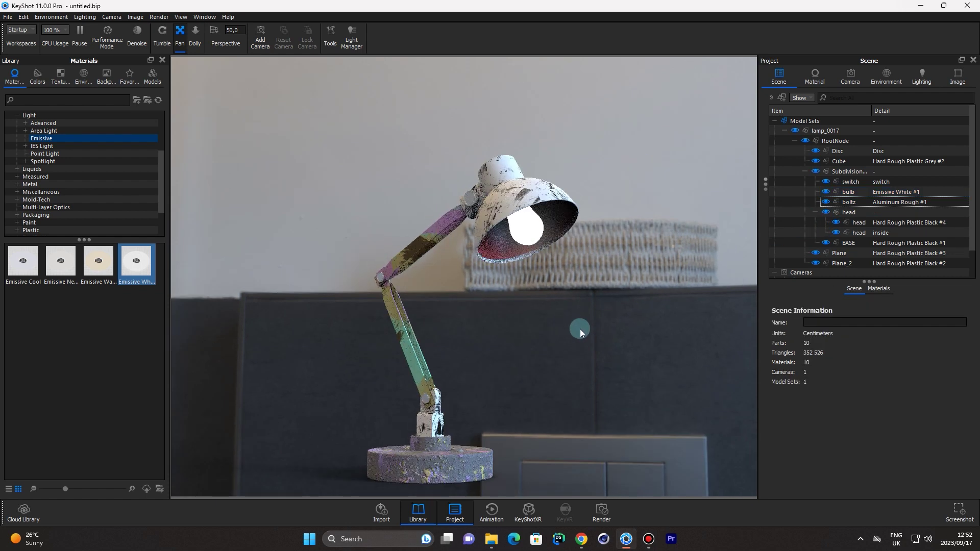
pyautogui.scroll(2, 536, 429)
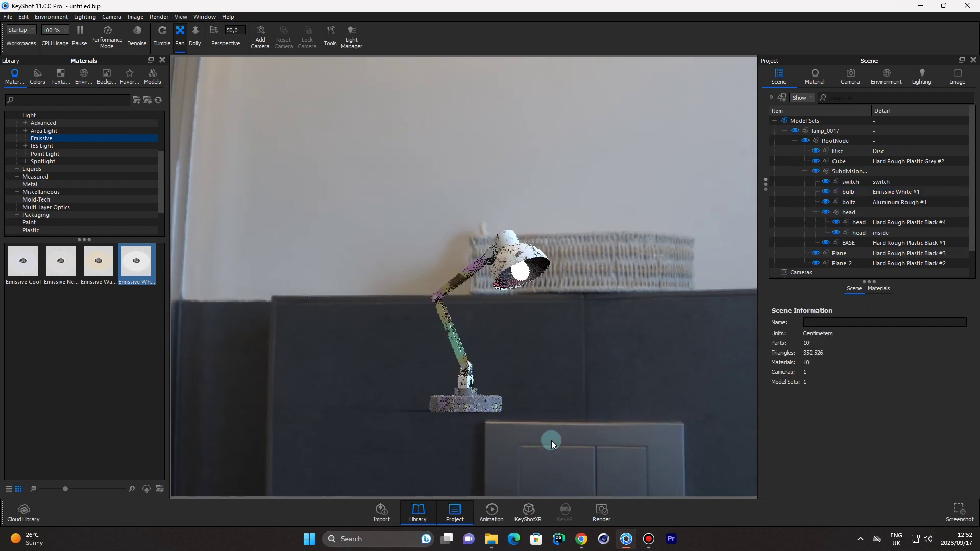
pyautogui.moveTo(552, 440); pyautogui.dragTo(507, 384)
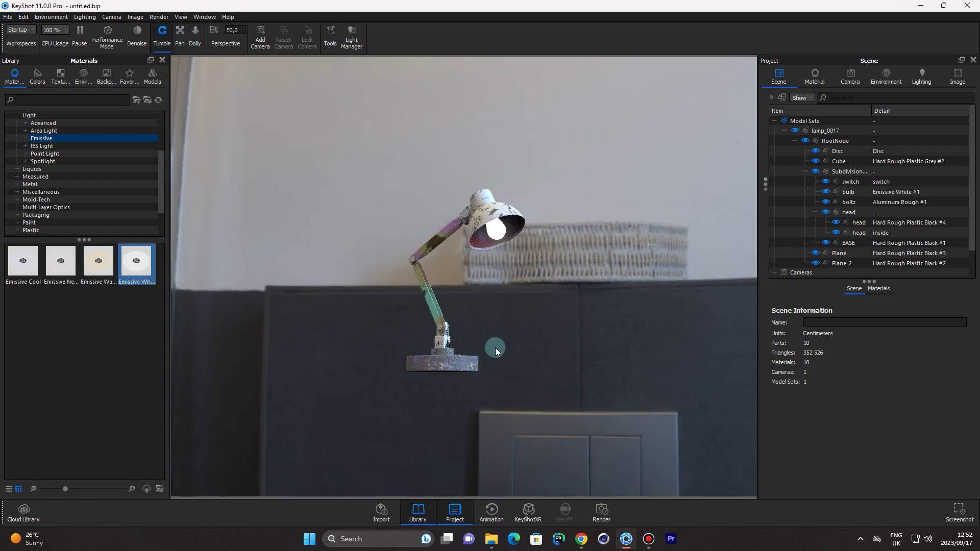
pyautogui.moveTo(494, 347); pyautogui.dragTo(389, 401)
# Apply the Aversis_Clothing-store_3k environment and rotate it so the shelves sit behind the lamp.
pyautogui.moveTo(623, 368); pyautogui.dragTo(300, 331)
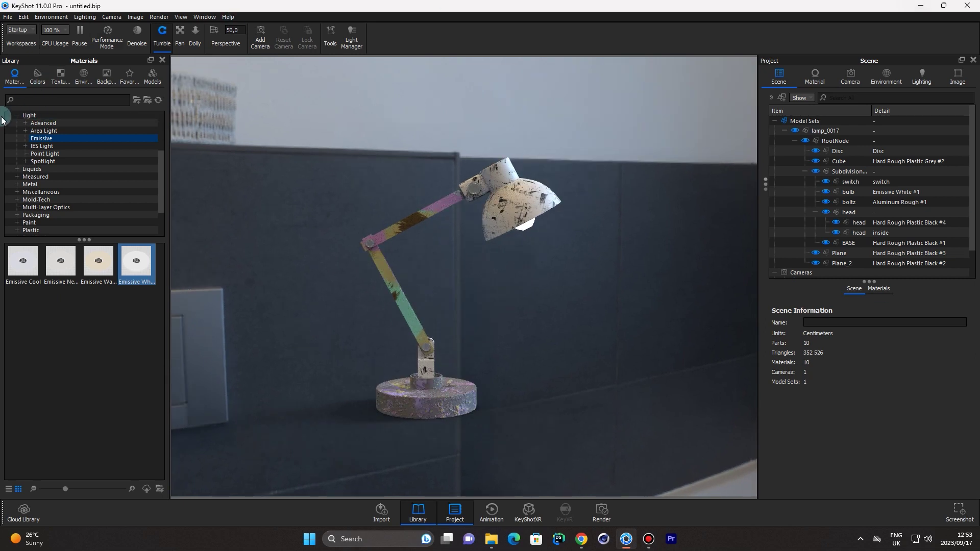
pyautogui.click(80, 79)
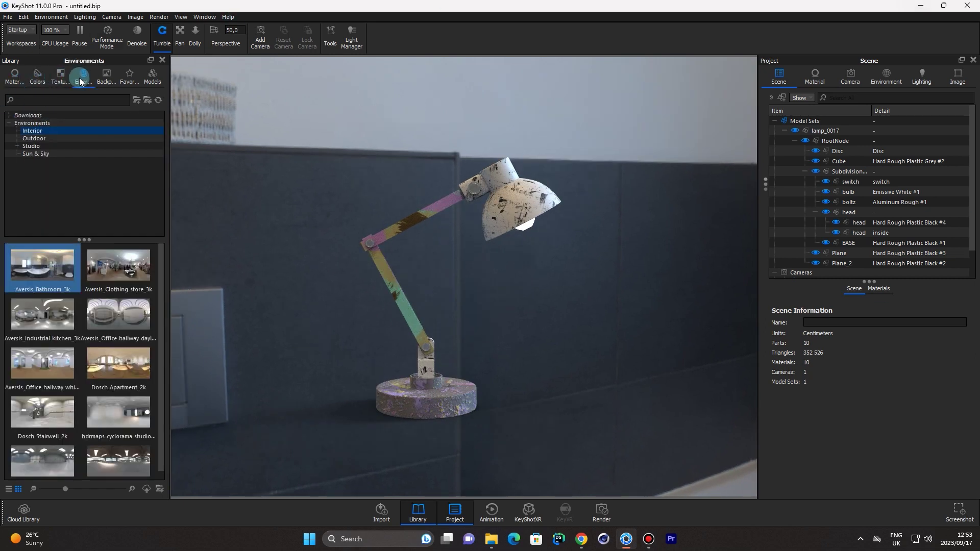
pyautogui.moveTo(106, 245); pyautogui.dragTo(320, 183)
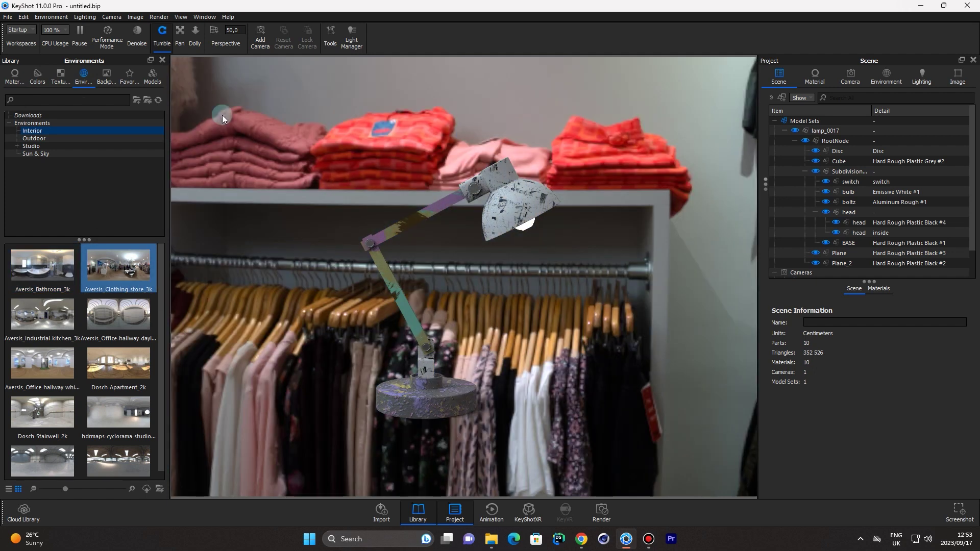
pyautogui.keyDown('ctrl'); pyautogui.moveTo(623, 373); pyautogui.dragTo(556, 375); pyautogui.keyUp('ctrl')
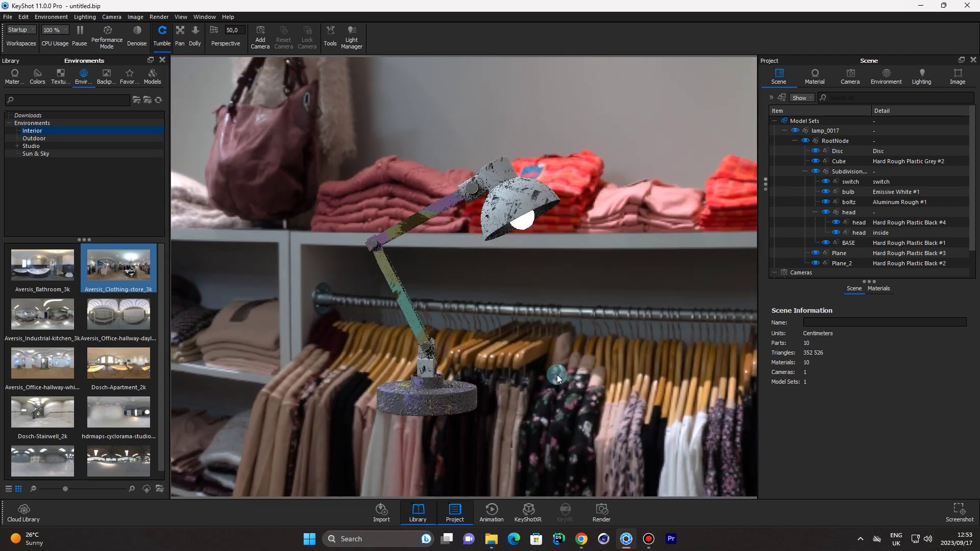
pyautogui.click(921, 77)
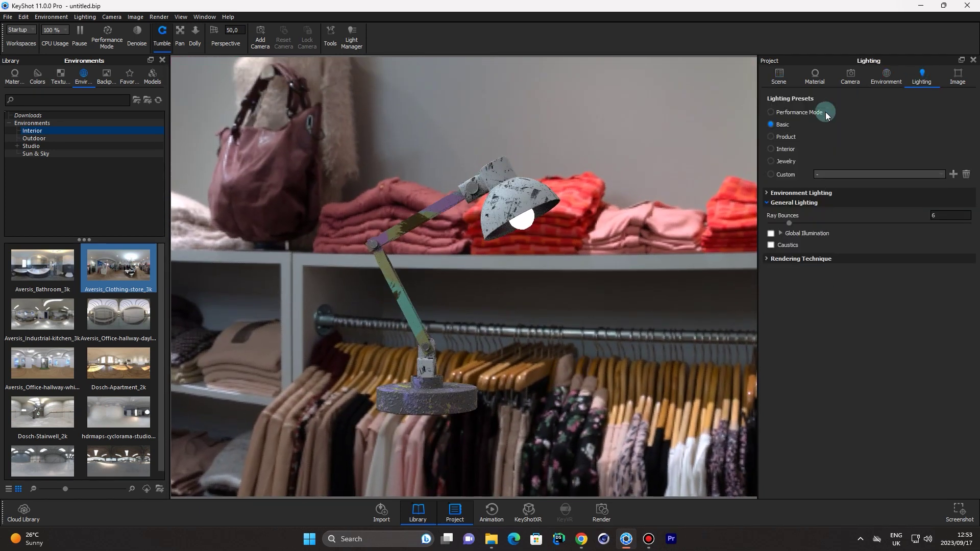
# Choose the Product lighting preset and set a solid grey #706F6F background colour.
pyautogui.click(772, 137)
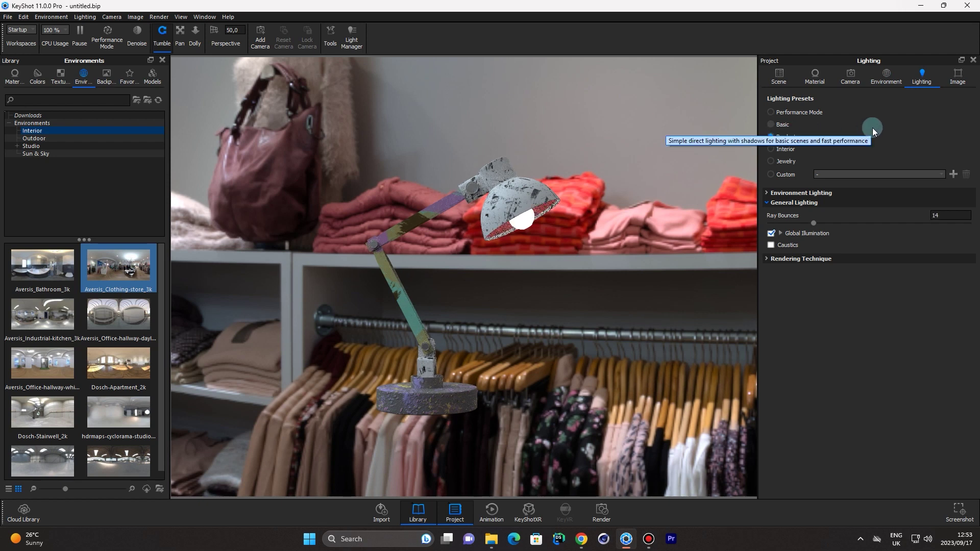
pyautogui.click(888, 81)
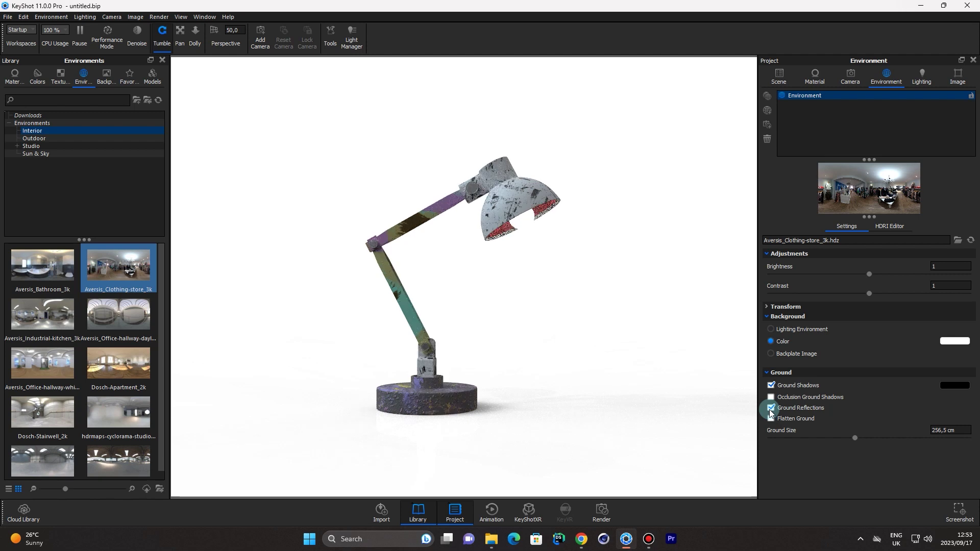
pyautogui.click(950, 341)
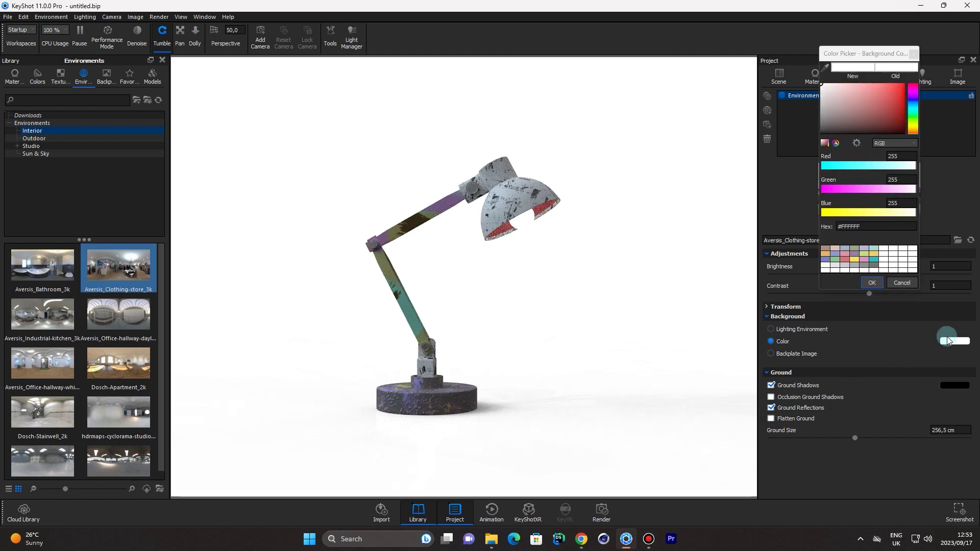
pyautogui.moveTo(835, 141); pyautogui.dragTo(828, 127)
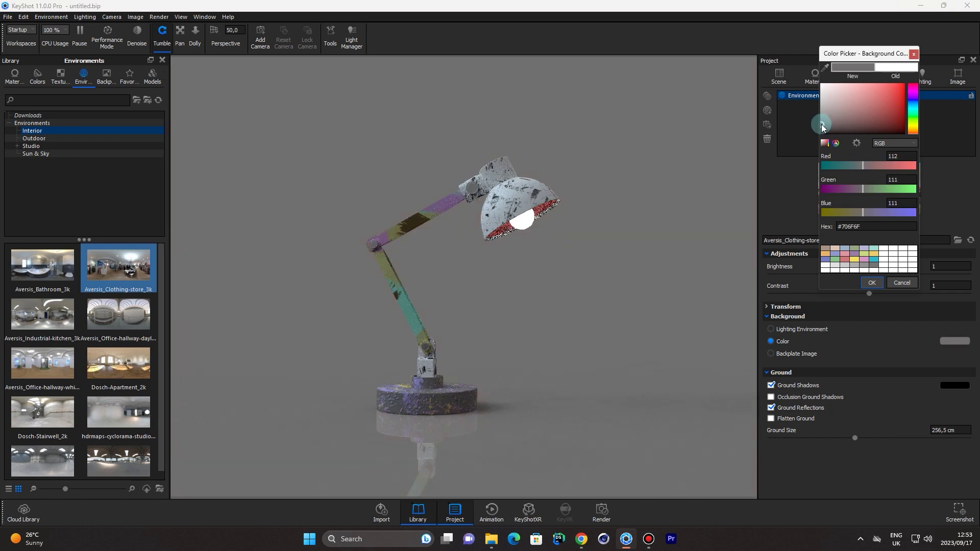
pyautogui.moveTo(562, 380); pyautogui.dragTo(453, 376)
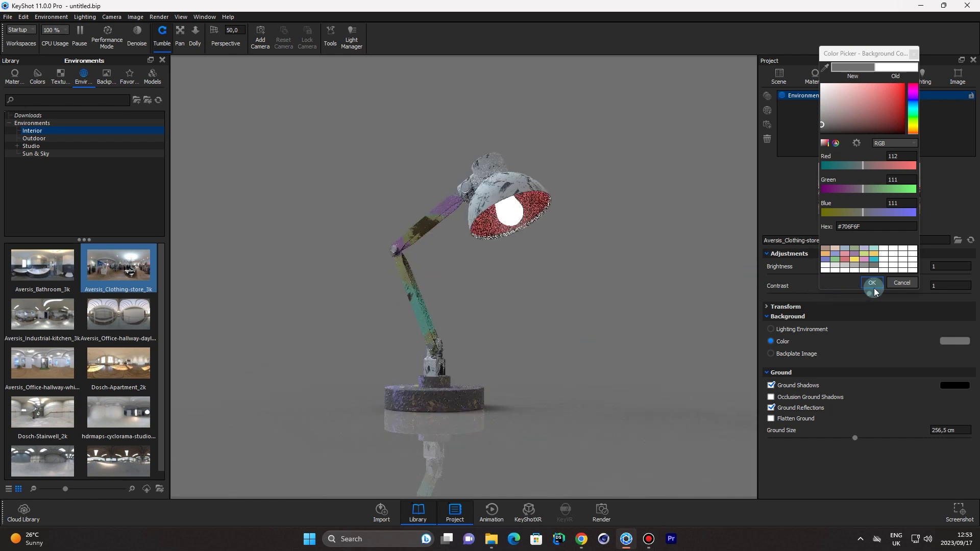
pyautogui.click(872, 284)
pyautogui.click(778, 74)
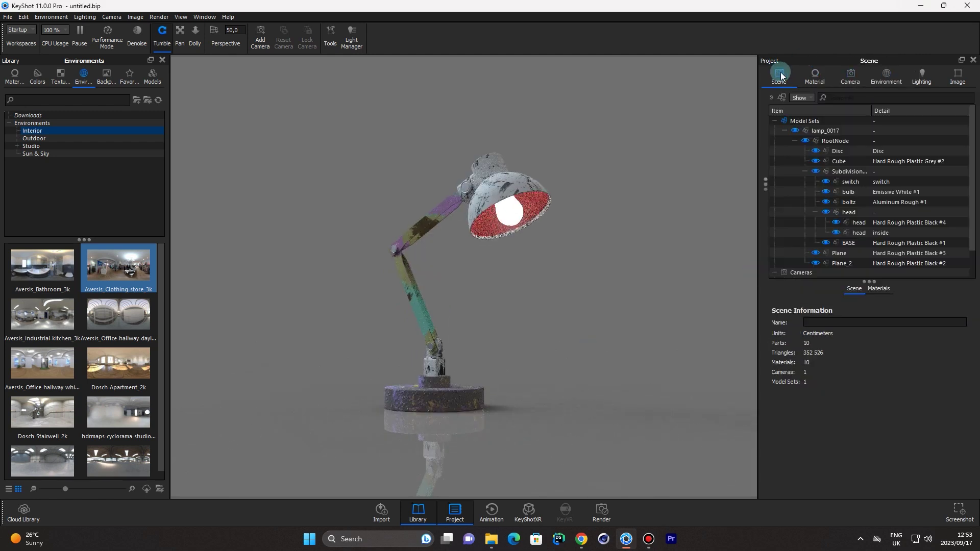
pyautogui.click(811, 76)
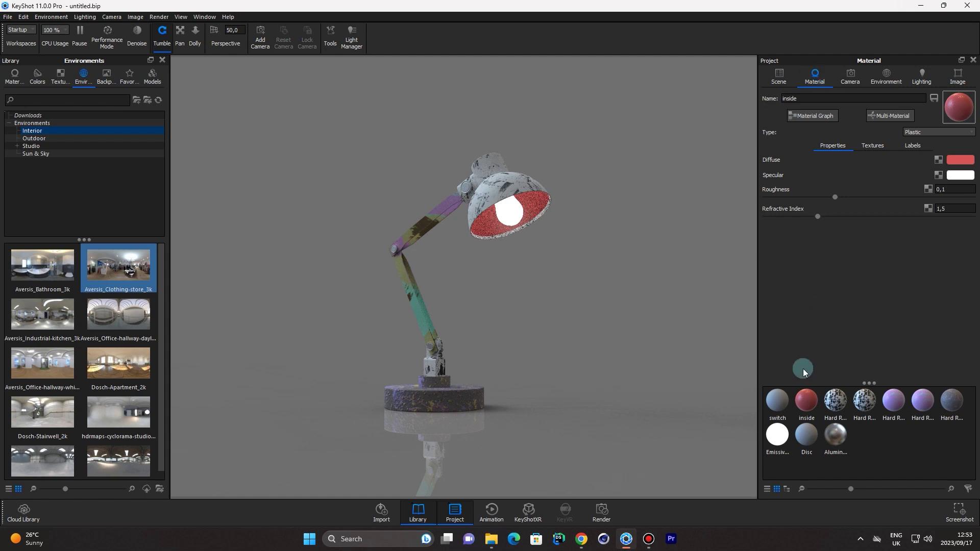
# Set the 'inside' material's diffuse colour to black and orbit to check the shade interior.
pyautogui.click(805, 401)
pyautogui.click(951, 213)
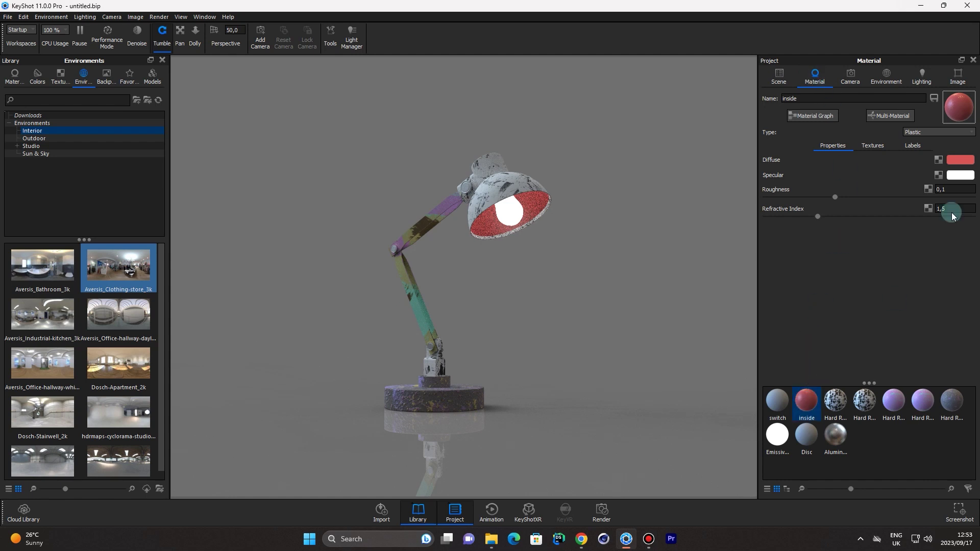
pyautogui.click(951, 159)
pyautogui.click(833, 134)
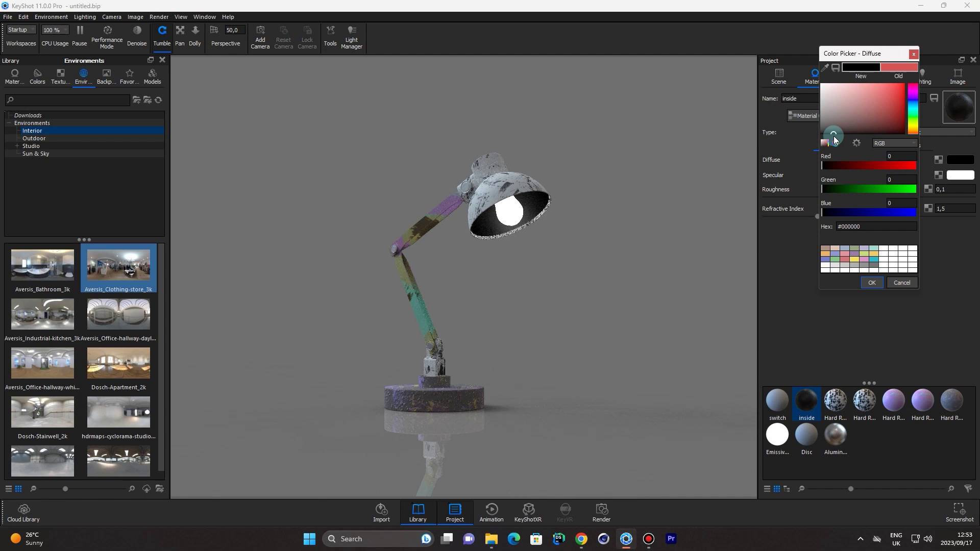
pyautogui.click(872, 283)
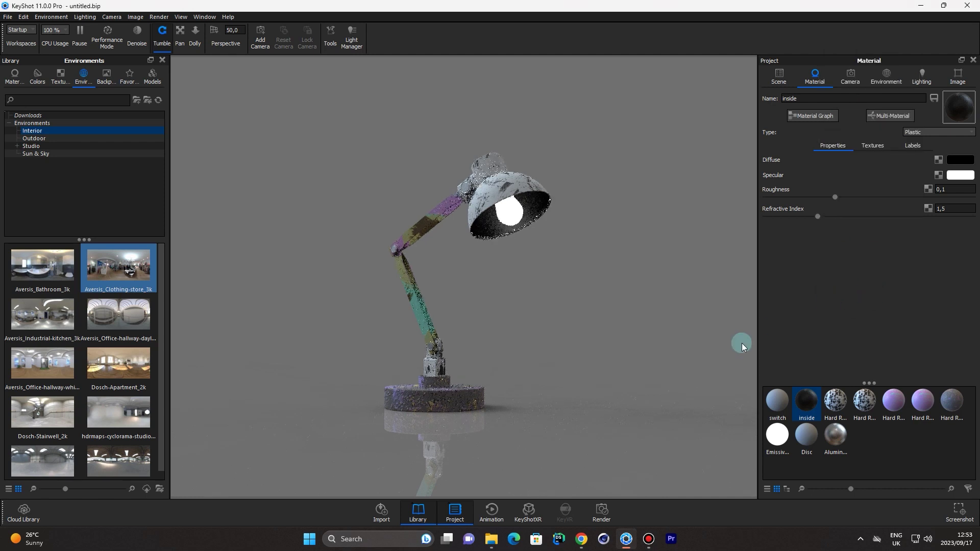
pyautogui.moveTo(470, 440); pyautogui.dragTo(583, 380)
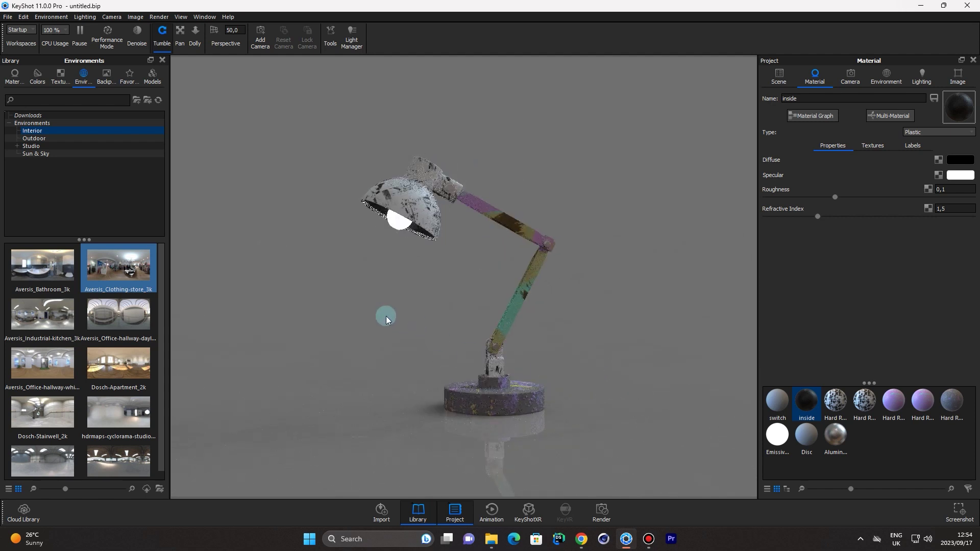
pyautogui.moveTo(354, 325); pyautogui.dragTo(608, 354)
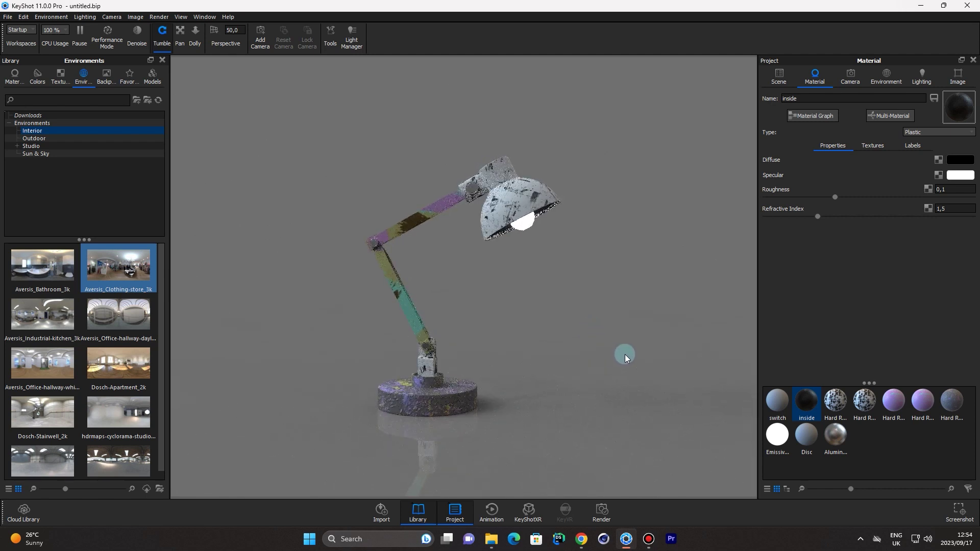
# Change the background colour to black #000000 and orbit to view the lamp against it.
pyautogui.click(882, 75)
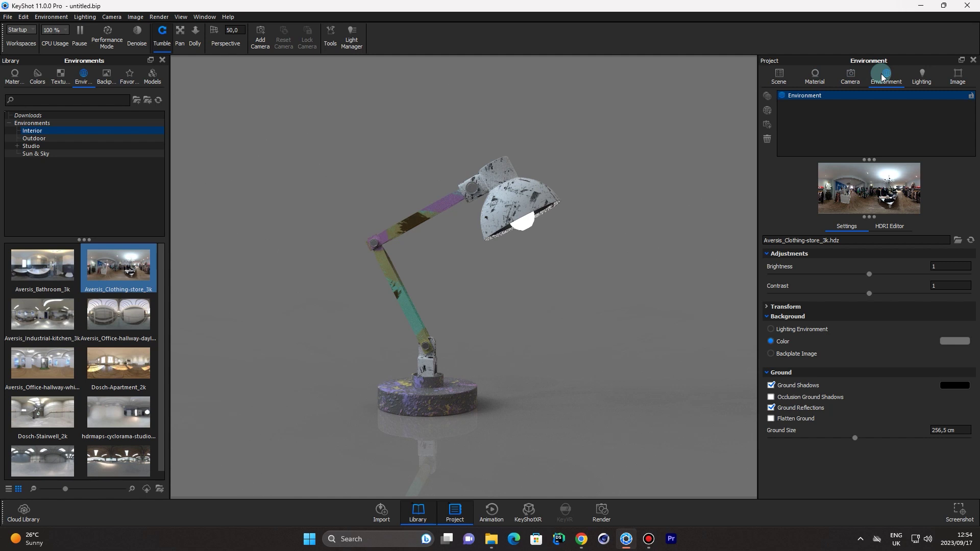
pyautogui.click(954, 341)
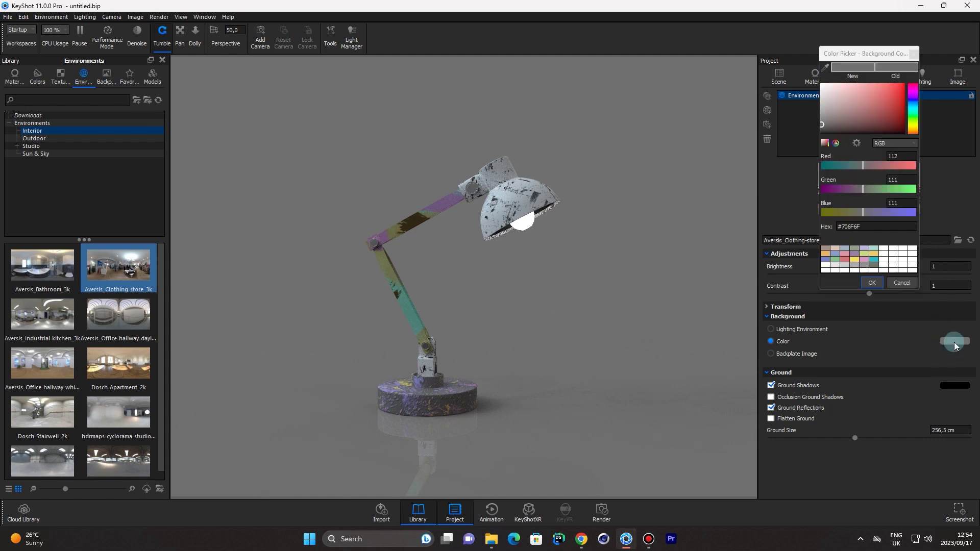
pyautogui.moveTo(829, 132); pyautogui.dragTo(833, 145)
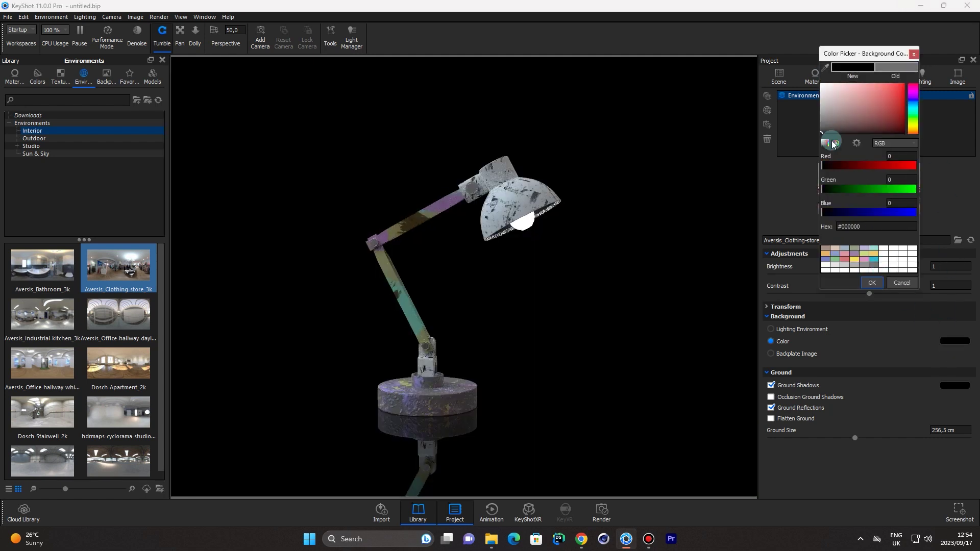
pyautogui.moveTo(663, 402); pyautogui.dragTo(619, 391)
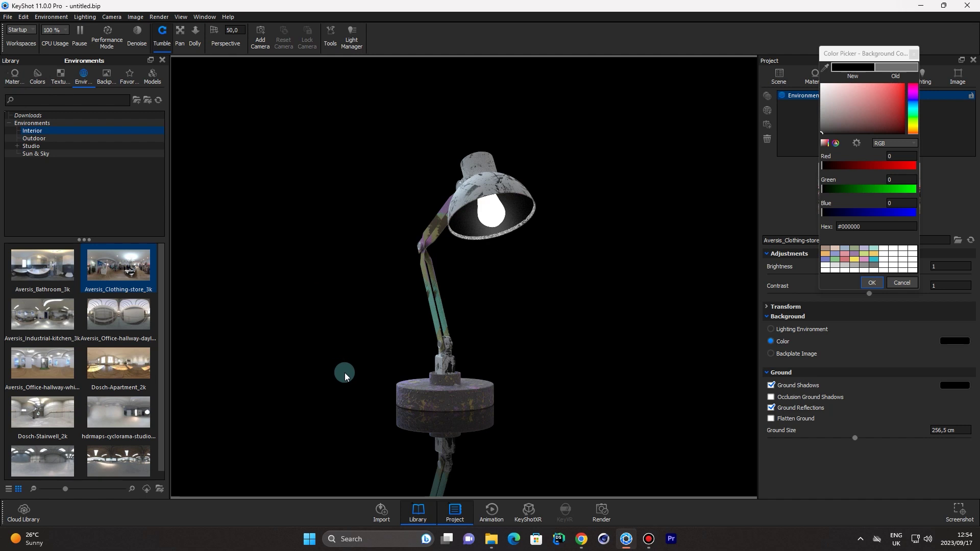
pyautogui.moveTo(350, 374); pyautogui.dragTo(441, 370)
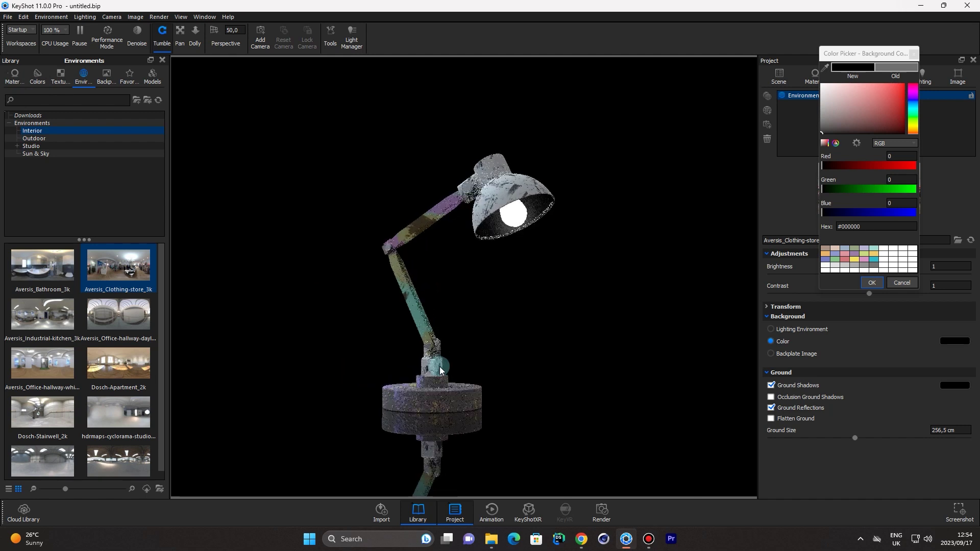
# Drag a clear material from the Glass > Basic library onto the lamp bulb.
pyautogui.click(16, 83)
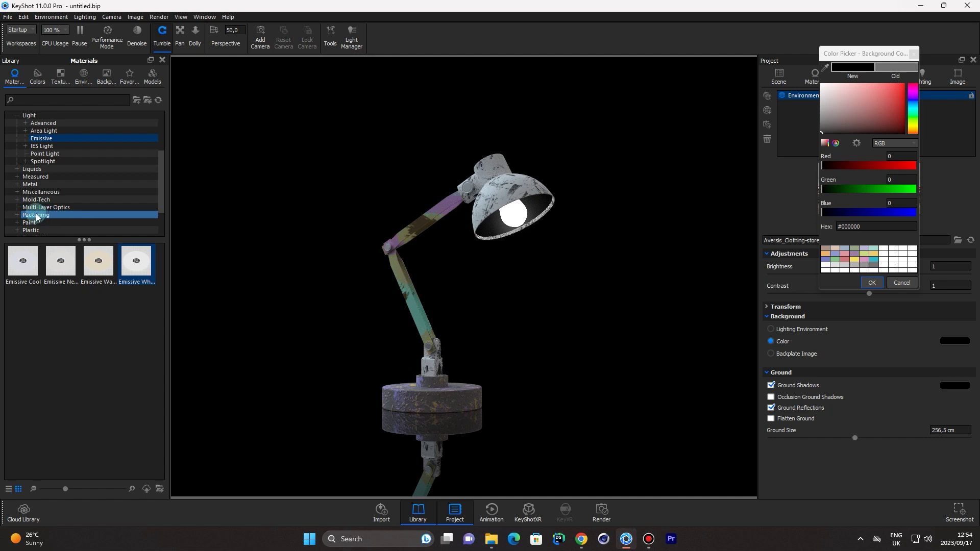
pyautogui.click(17, 115)
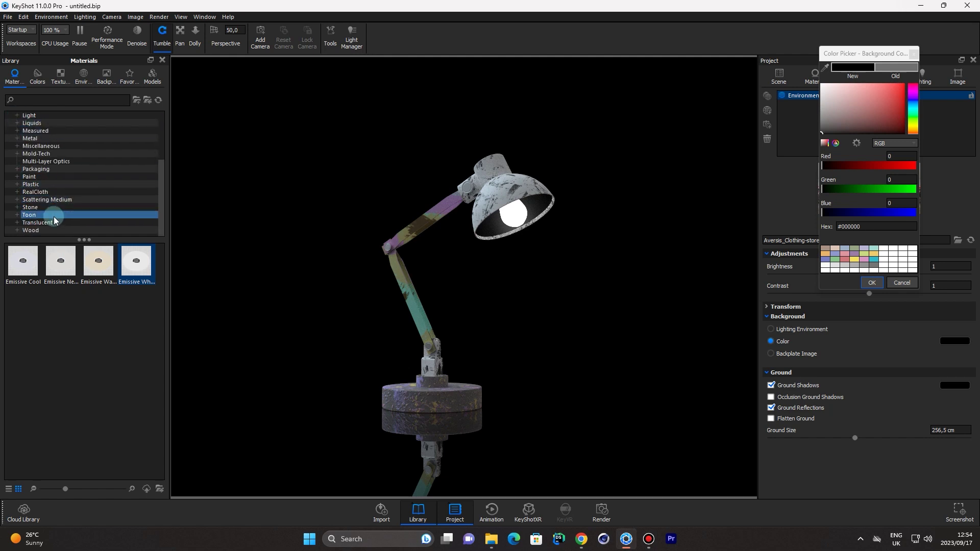
pyautogui.scroll(3, 30, 204)
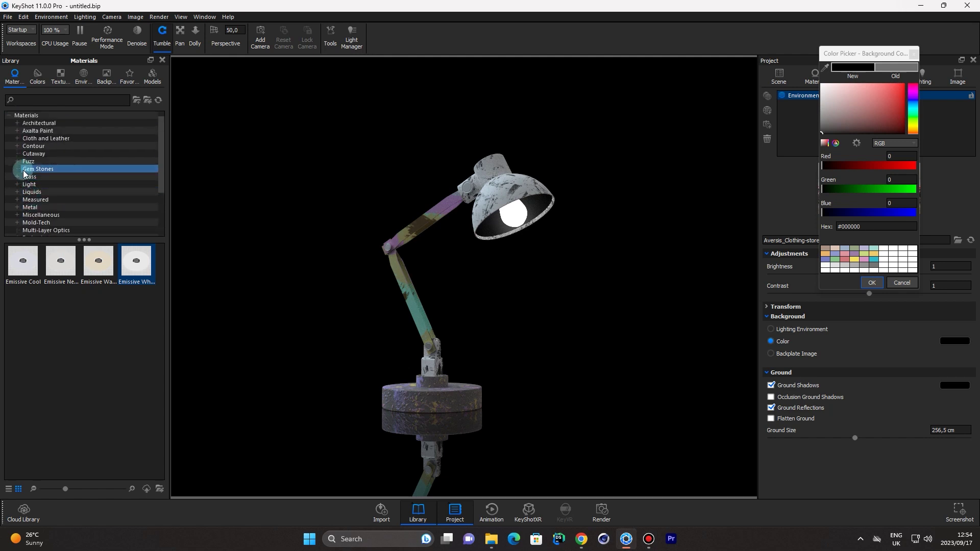
pyautogui.click(17, 176)
pyautogui.click(38, 185)
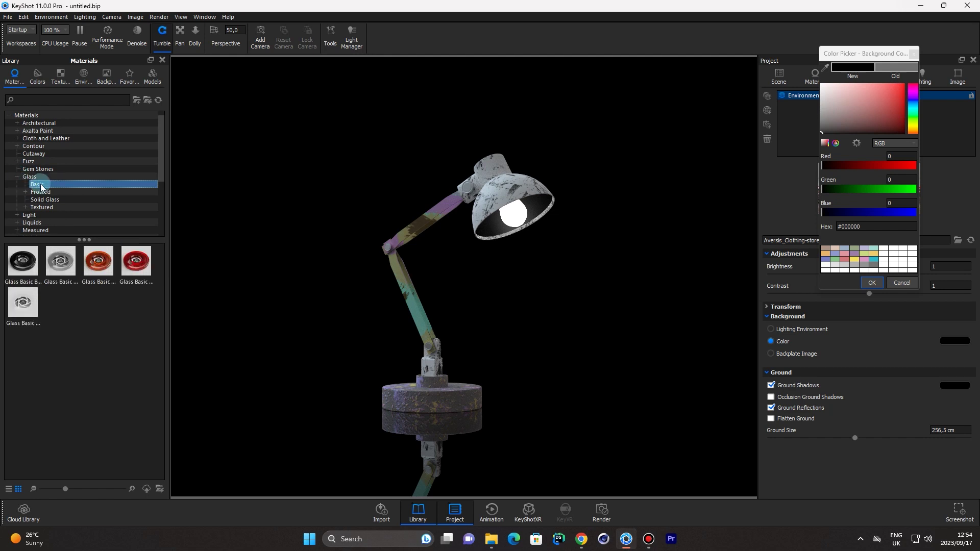
pyautogui.click(63, 260)
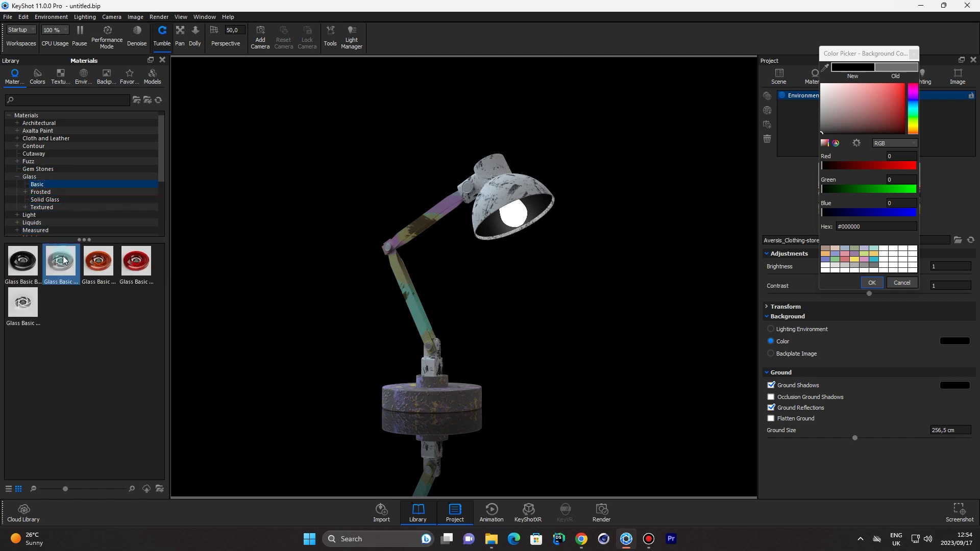
pyautogui.moveTo(62, 266); pyautogui.dragTo(519, 219)
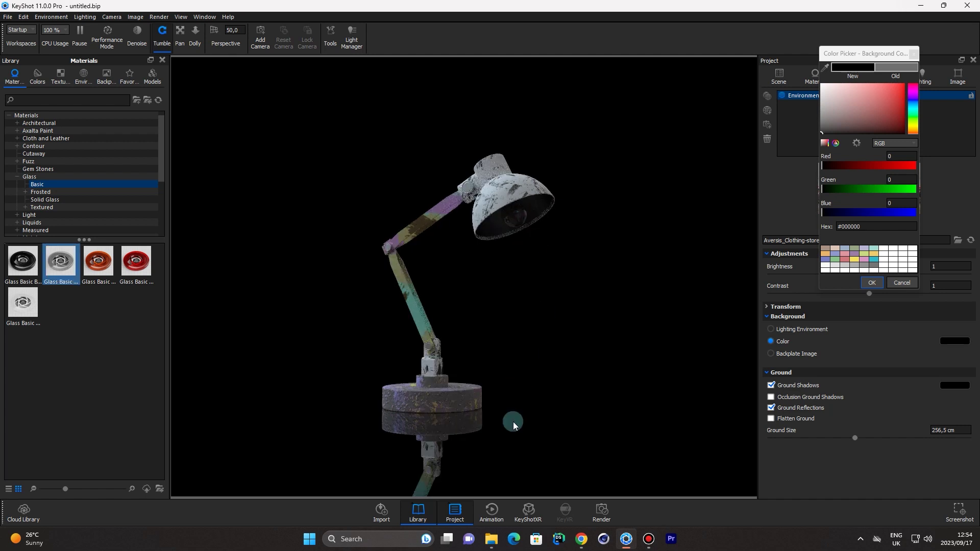
# Orbit the lamp to inspect the glass bulb from front and three-quarter views.
pyautogui.moveTo(584, 429); pyautogui.dragTo(343, 422)
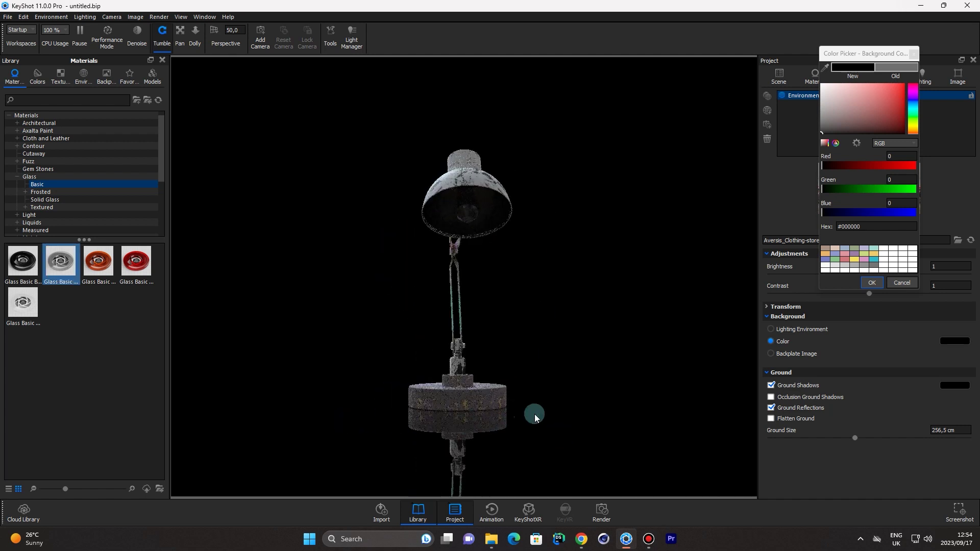
pyautogui.moveTo(580, 397); pyautogui.dragTo(600, 466)
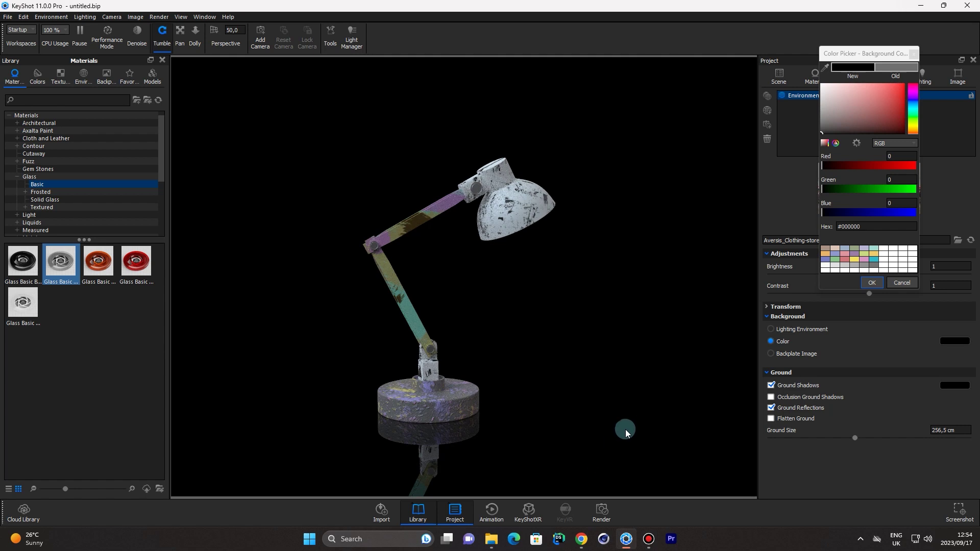
pyautogui.moveTo(625, 429); pyautogui.dragTo(397, 382)
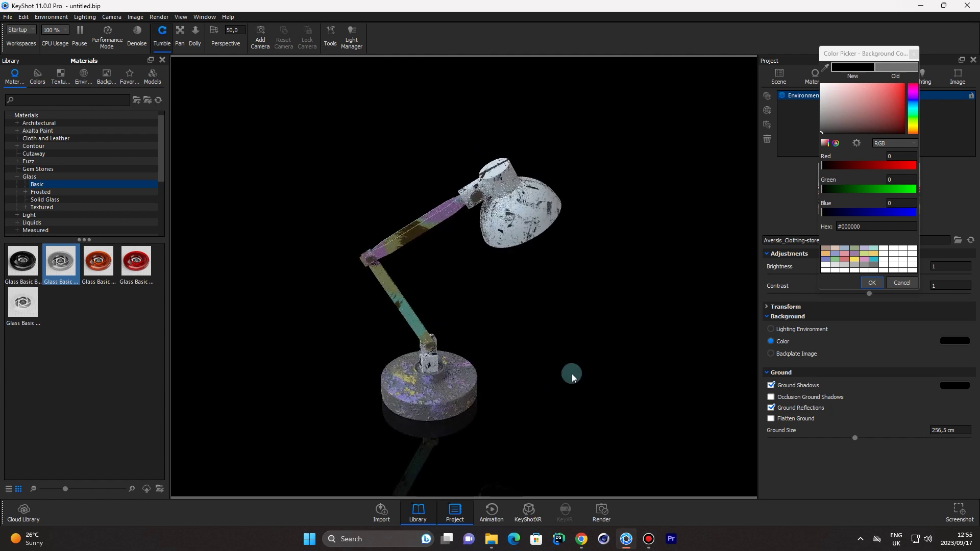
pyautogui.moveTo(571, 373); pyautogui.dragTo(577, 319)
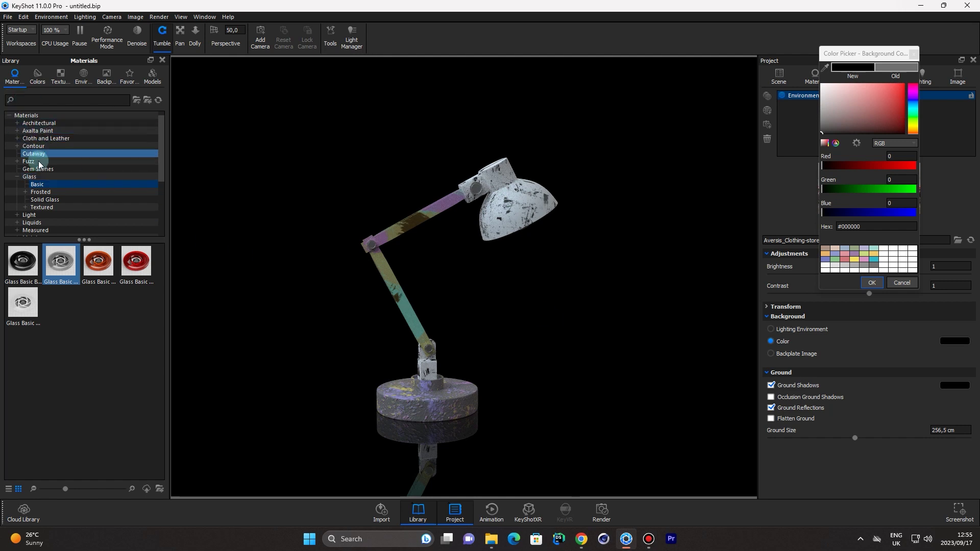
pyautogui.click(33, 207)
# Apply Metal > Anodized 'Anodized Aluminum Brushed 90° Black' to the upper lamp arm.
pyautogui.click(16, 194)
pyautogui.scroll(-3, 16, 194)
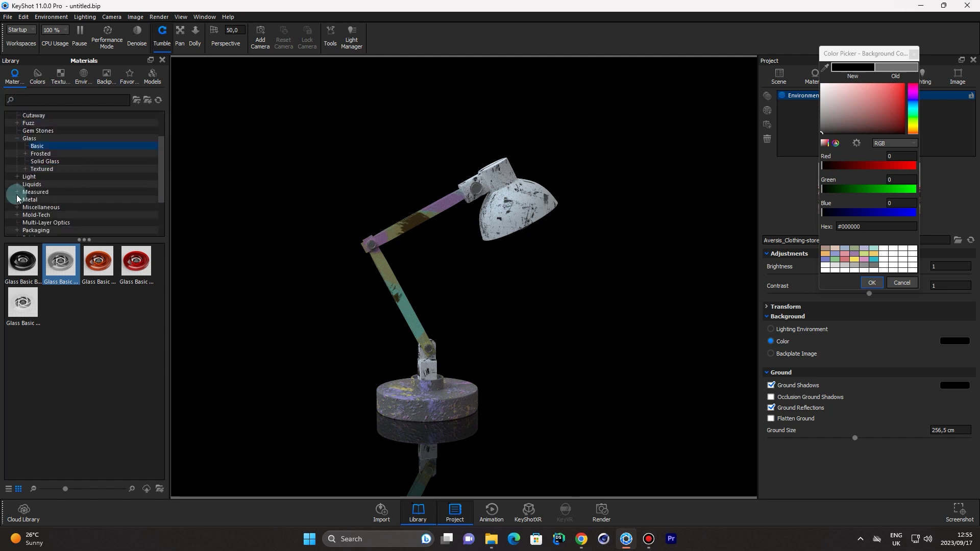
pyautogui.click(17, 176)
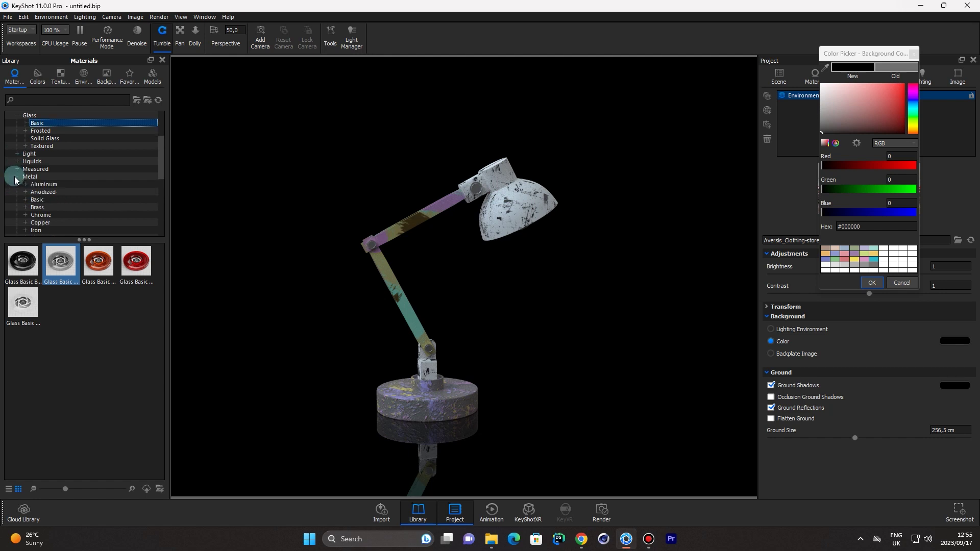
pyautogui.click(50, 193)
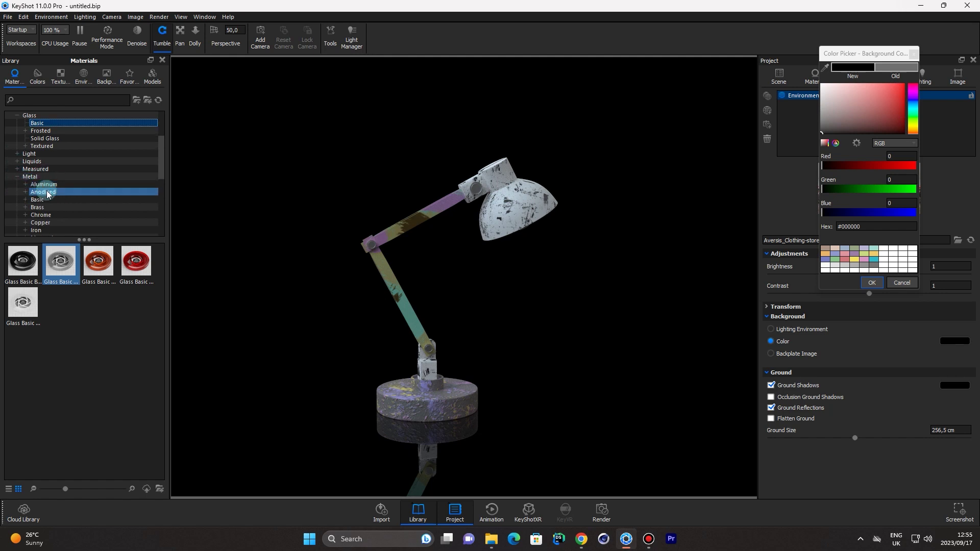
pyautogui.click(22, 262)
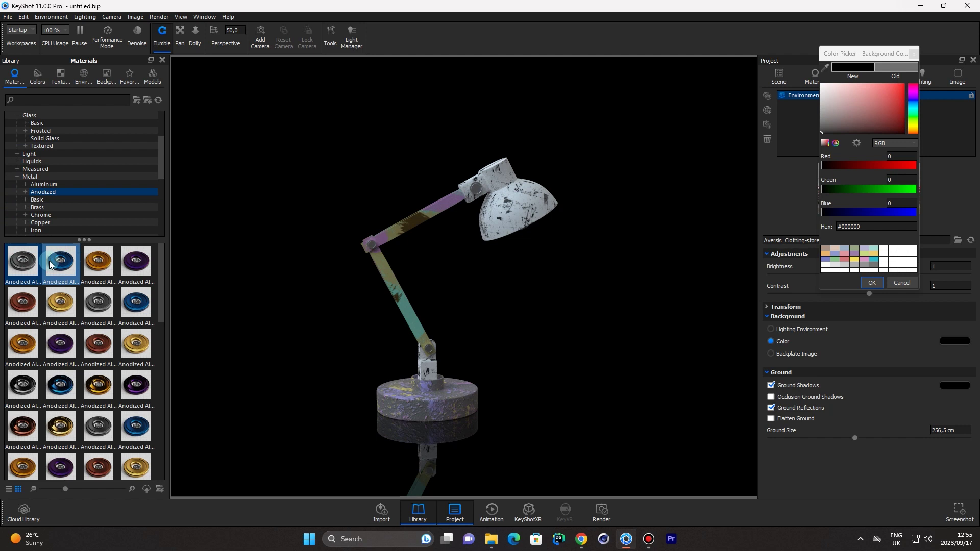
pyautogui.moveTo(22, 262); pyautogui.dragTo(412, 218)
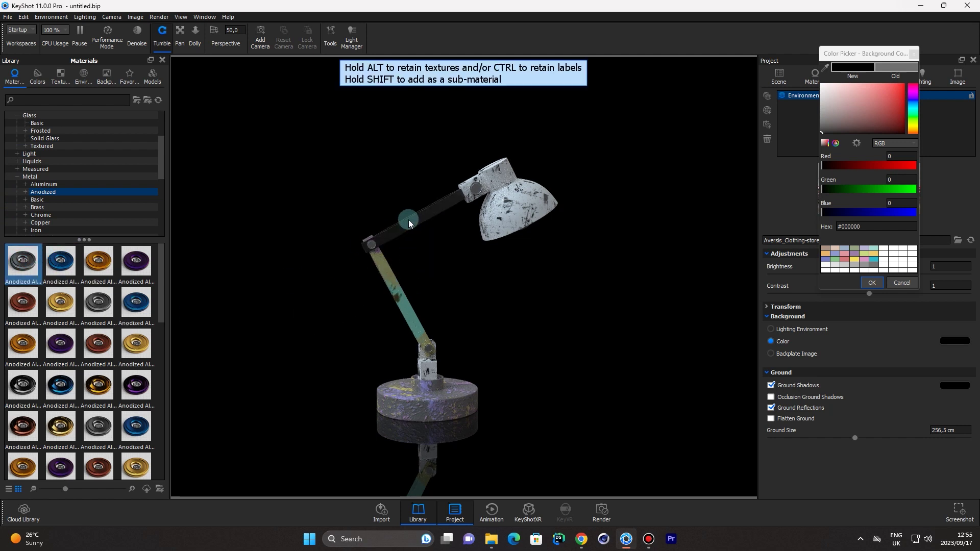
# Apply the same material, unlinked, to the lower arm; cancel a trial gold material on the base.
pyautogui.moveTo(16, 267); pyautogui.dragTo(393, 285)
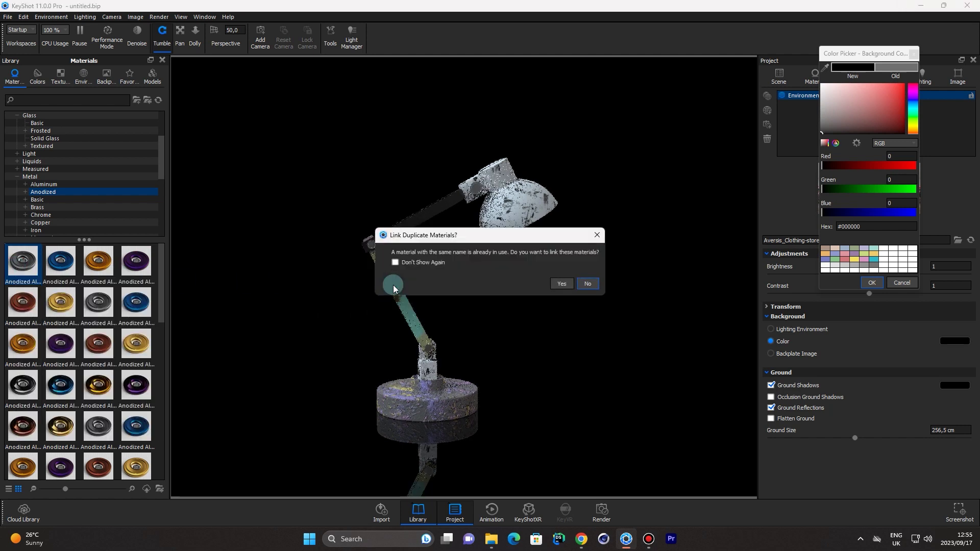
pyautogui.click(598, 284)
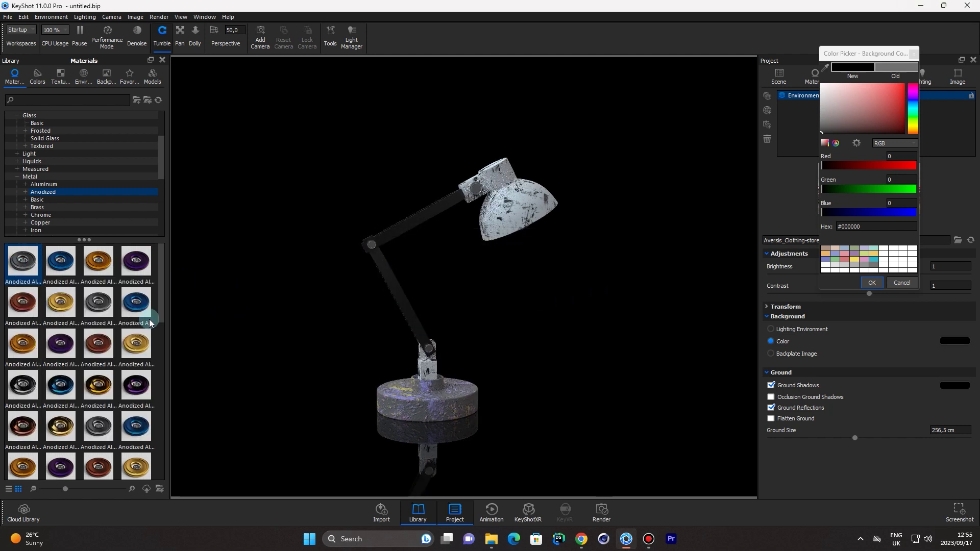
pyautogui.click(107, 308)
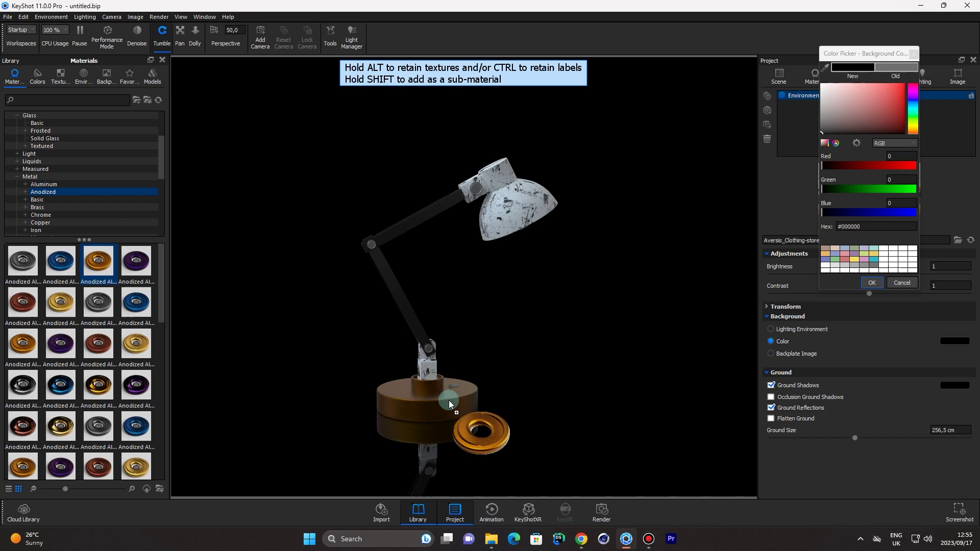
pyautogui.click(30, 265)
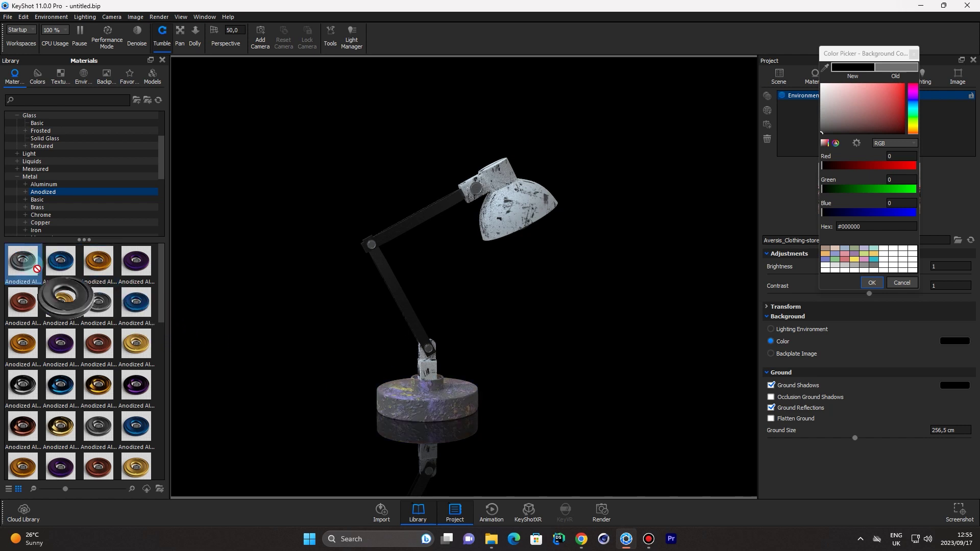